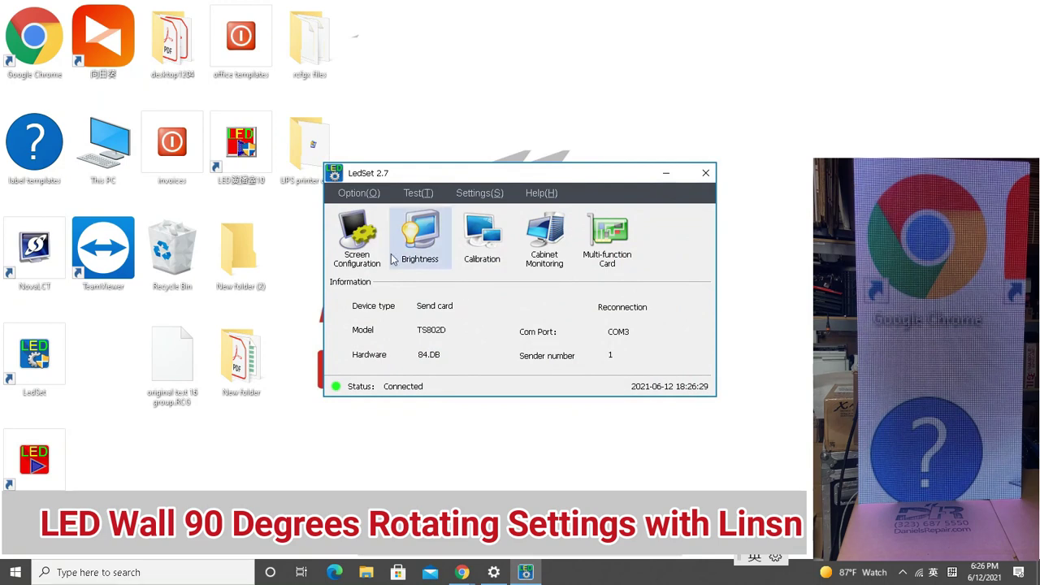
Load 'original test 16 group.RCG' from the Desktop on the Receiver tab and send it to the receiver.
click(356, 246)
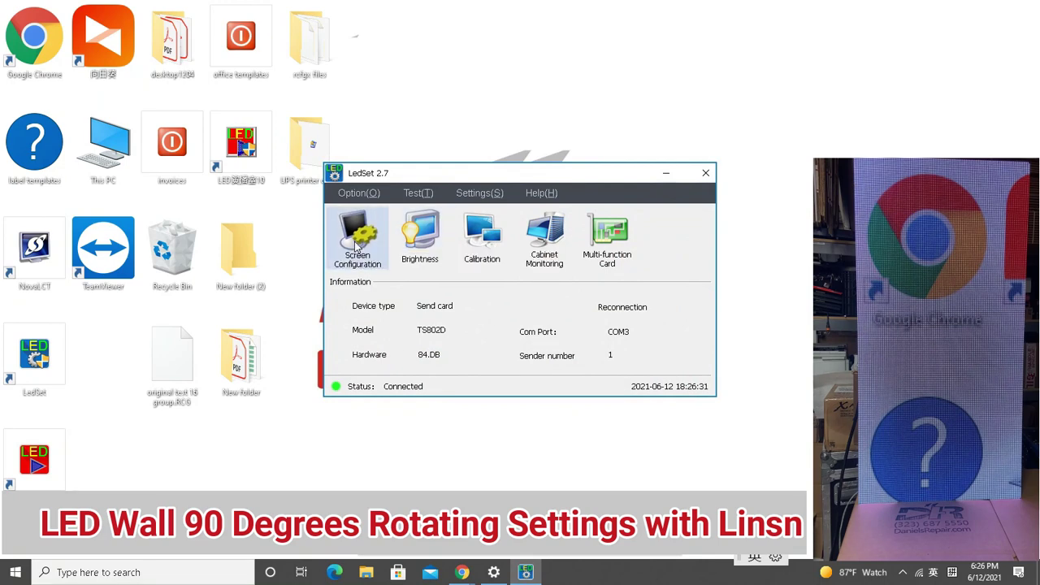
click(342, 98)
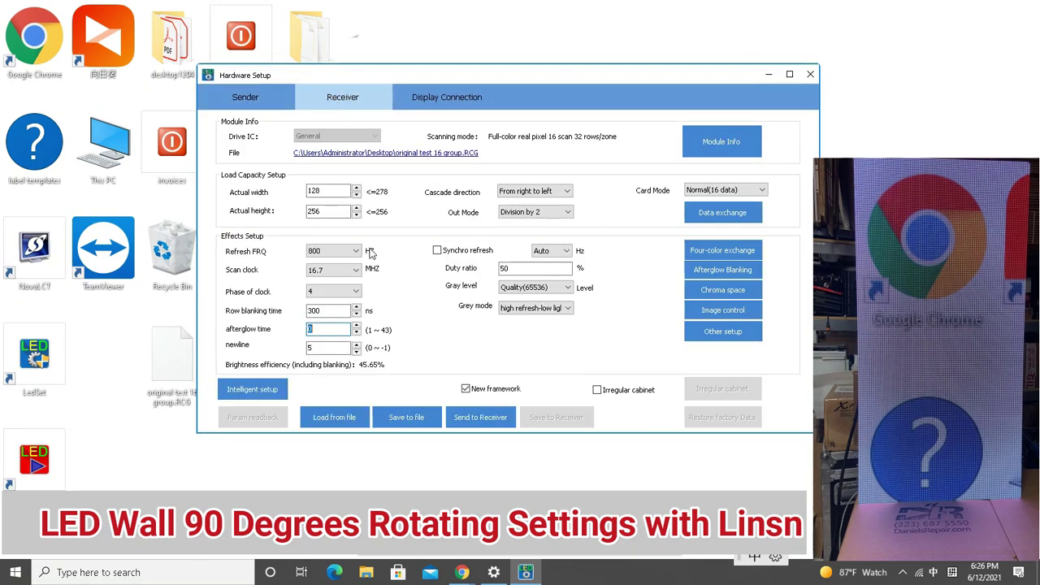
click(334, 417)
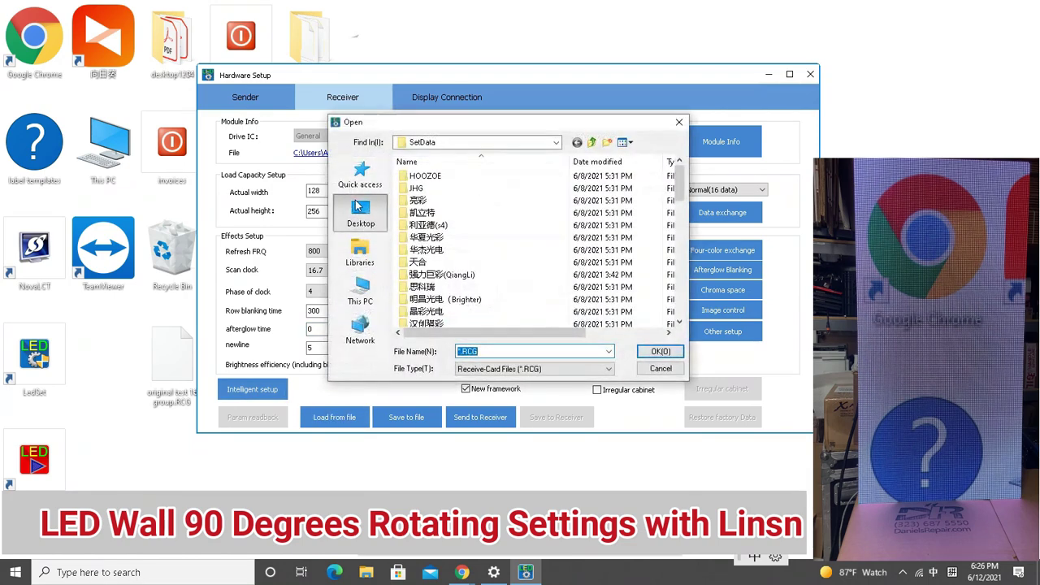
click(361, 212)
scroll(460, 321, down, 5)
click(459, 321)
click(659, 351)
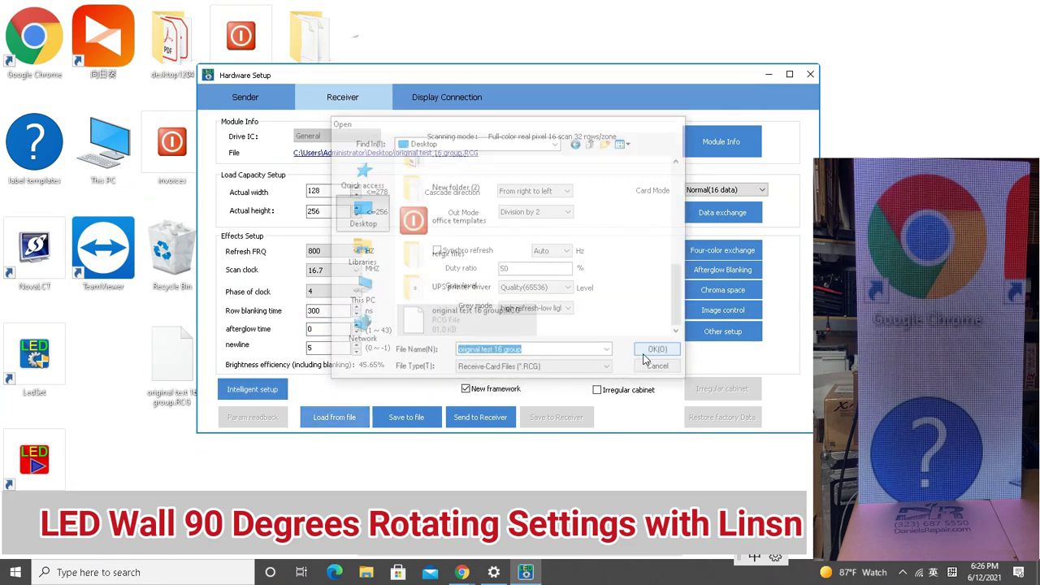
click(480, 416)
Finish sending the original file to all cards, then set cascade direction to From top to bottom.
click(720, 244)
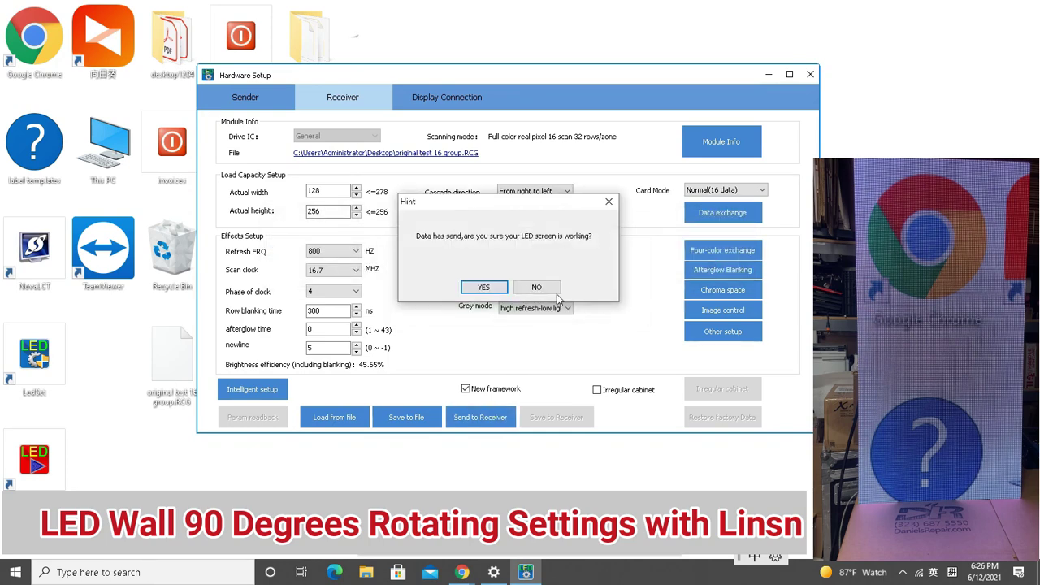
click(483, 291)
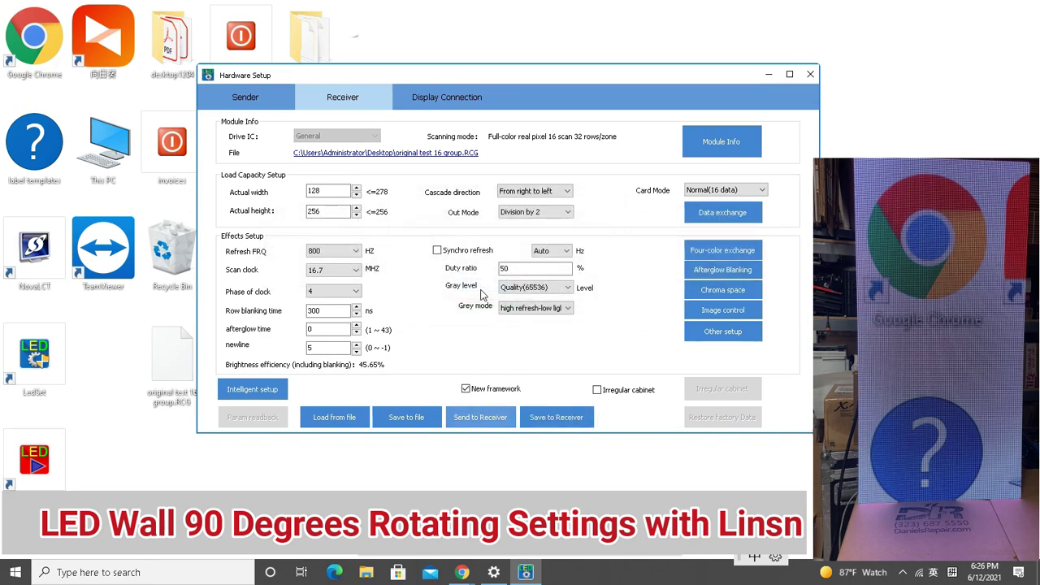
click(569, 193)
click(574, 220)
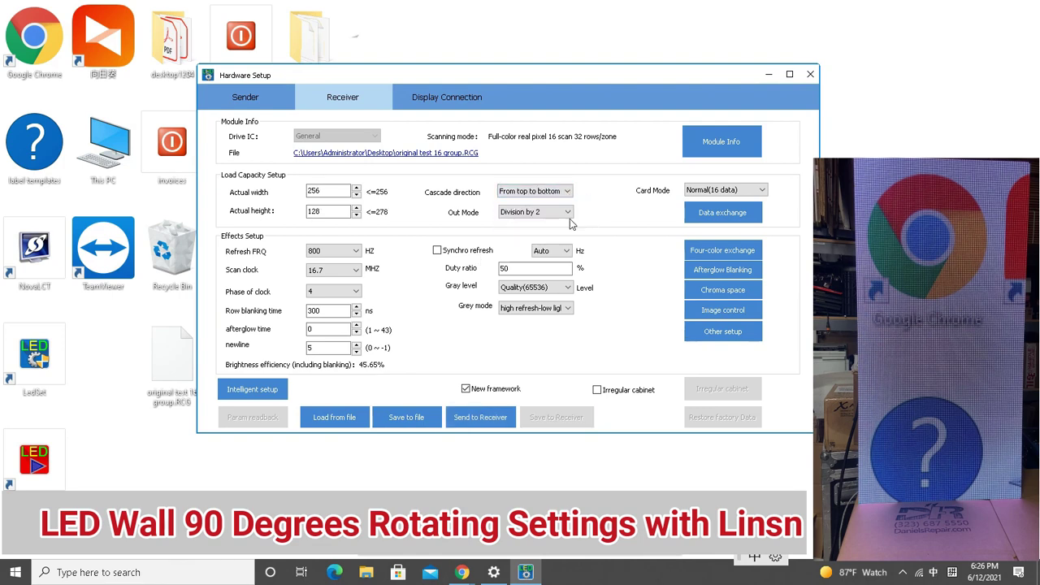
Send the top-to-bottom cascade to all receiving cards and confirm the screen works.
click(495, 419)
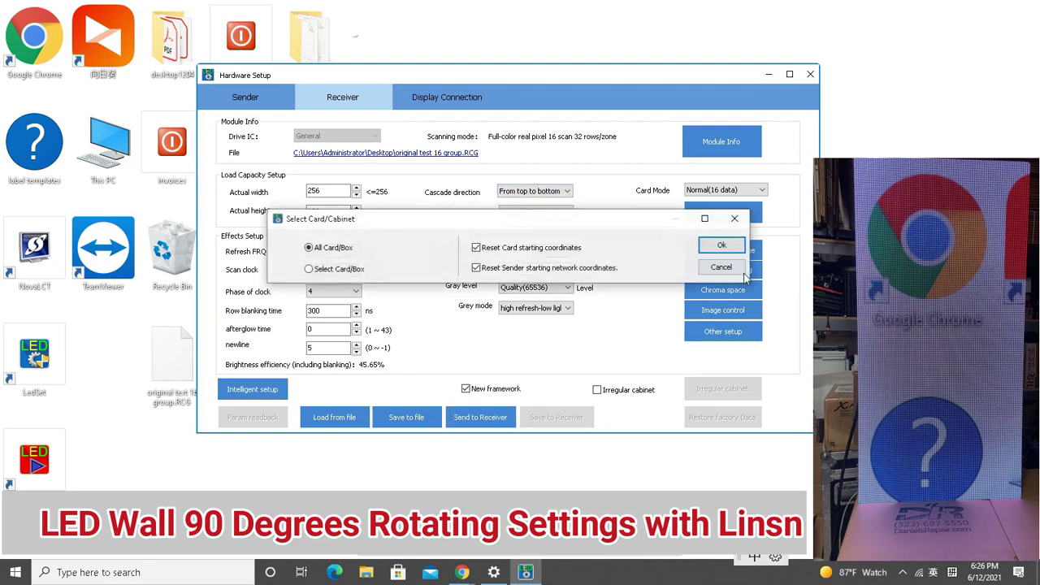
click(721, 247)
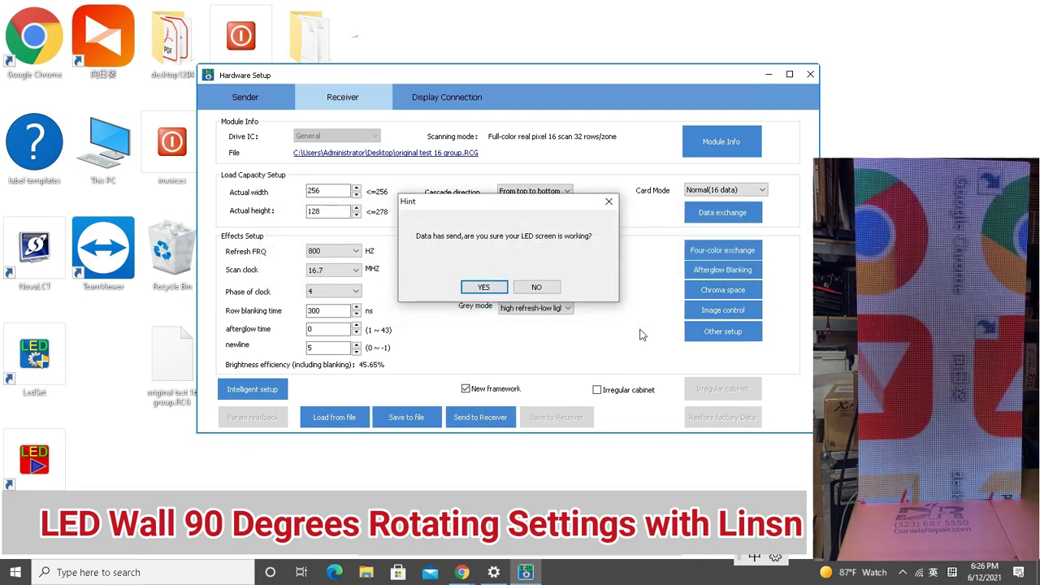
click(483, 287)
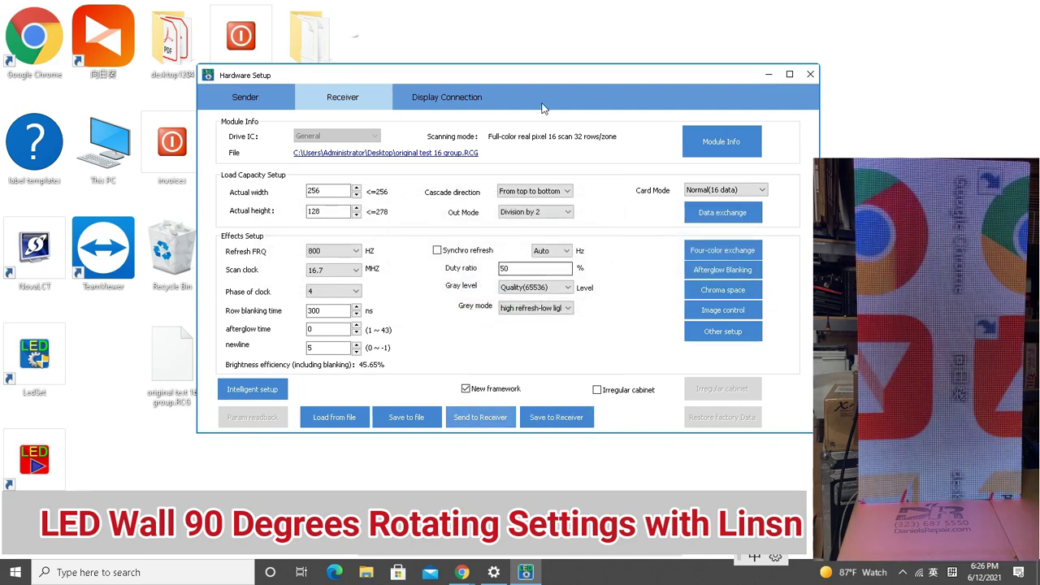
mouse_move(522, 74)
mouse_down()
mouse_move(378, 25)
mouse_move(531, 54)
mouse_up()
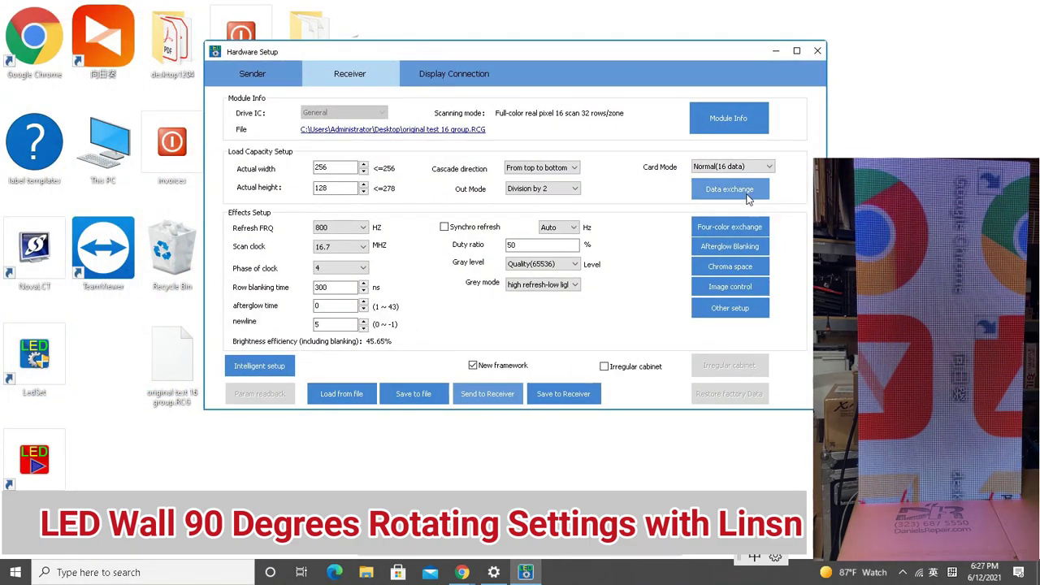
Open the Data exchange grid for data port order setup.
click(744, 188)
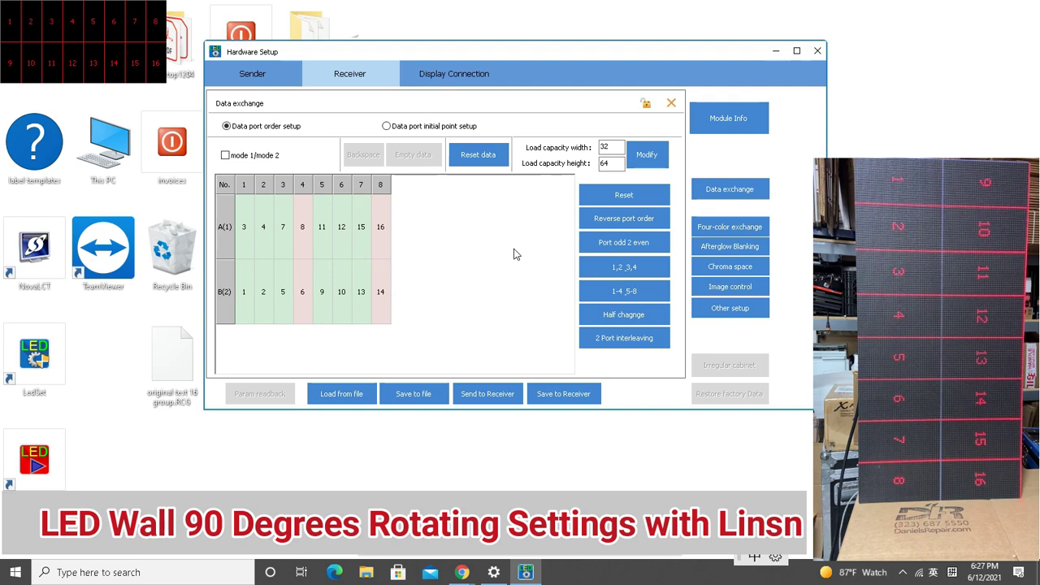
Assign A(1) to modules 1,2,5,6,9,10,13,14 and B(2) to 3,4,7,8,11,12,15,16.
click(245, 300)
text(3)
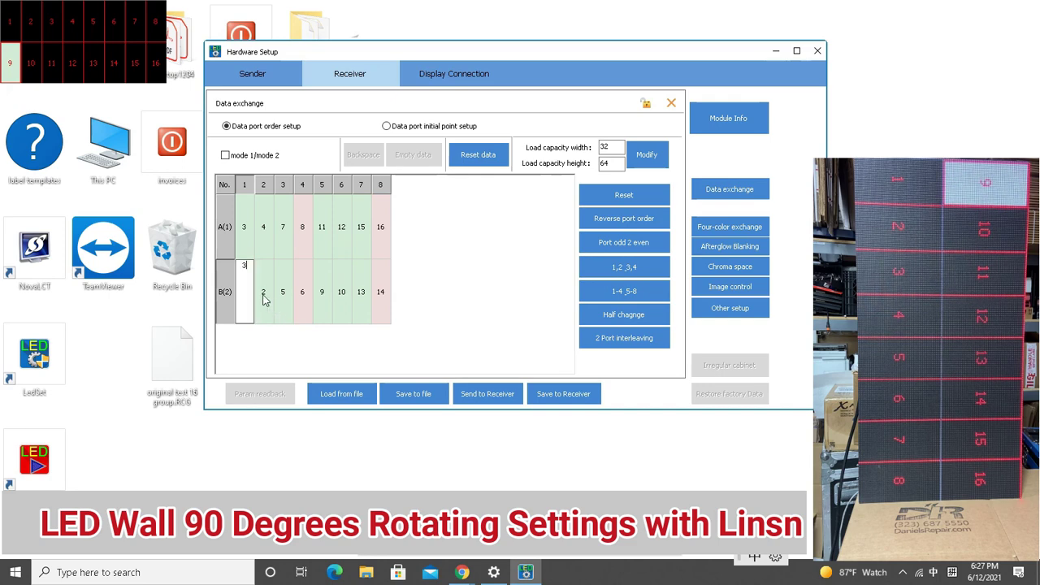
click(264, 298)
click(288, 313)
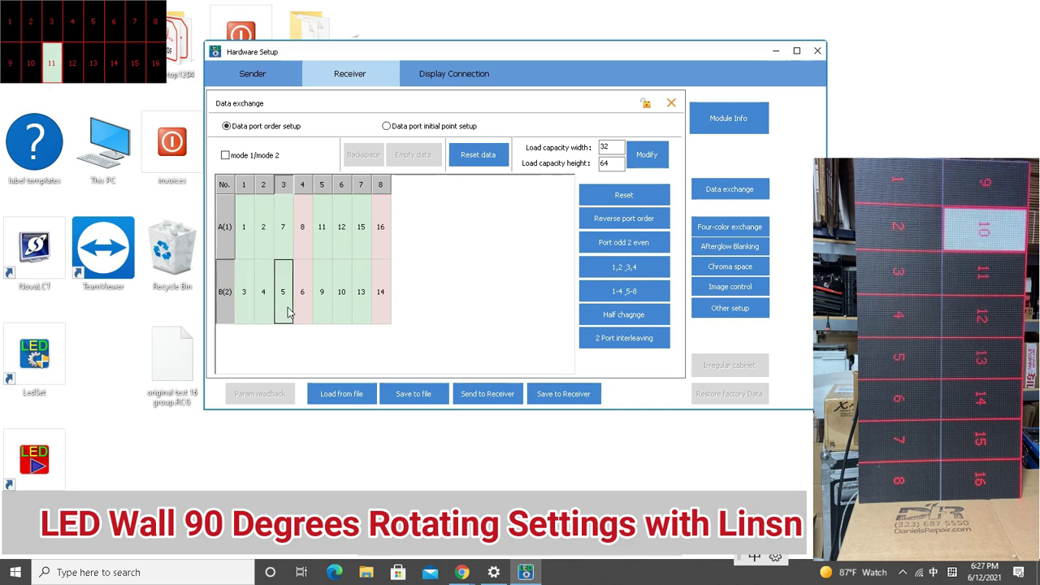
click(303, 309)
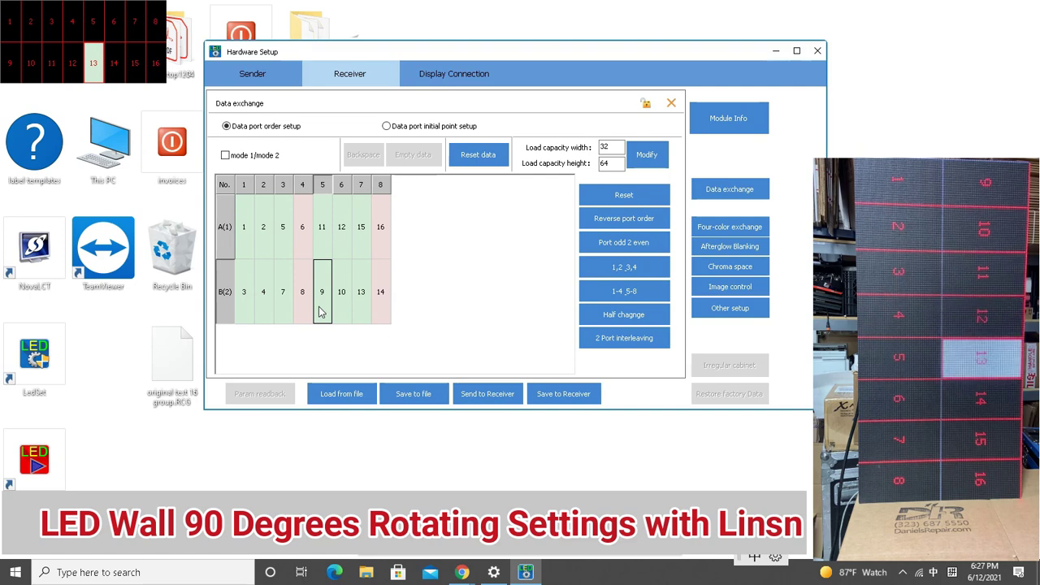
click(341, 312)
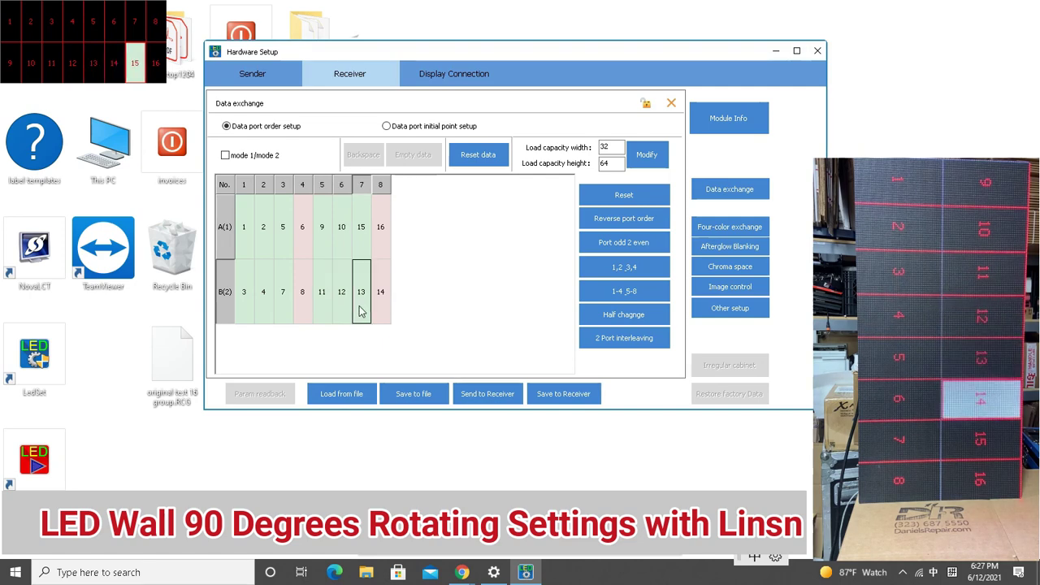
click(361, 311)
click(382, 311)
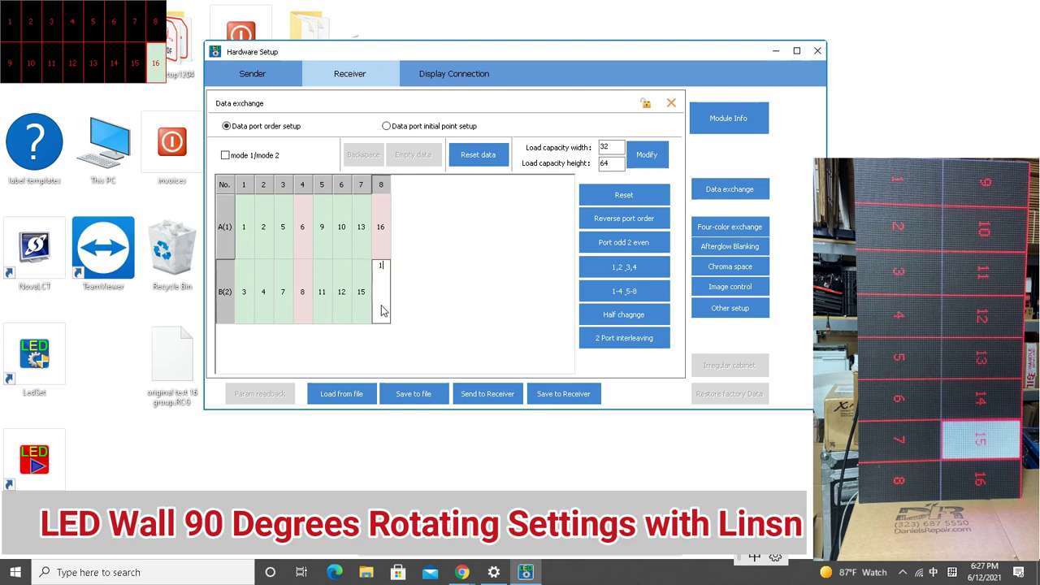
click(244, 246)
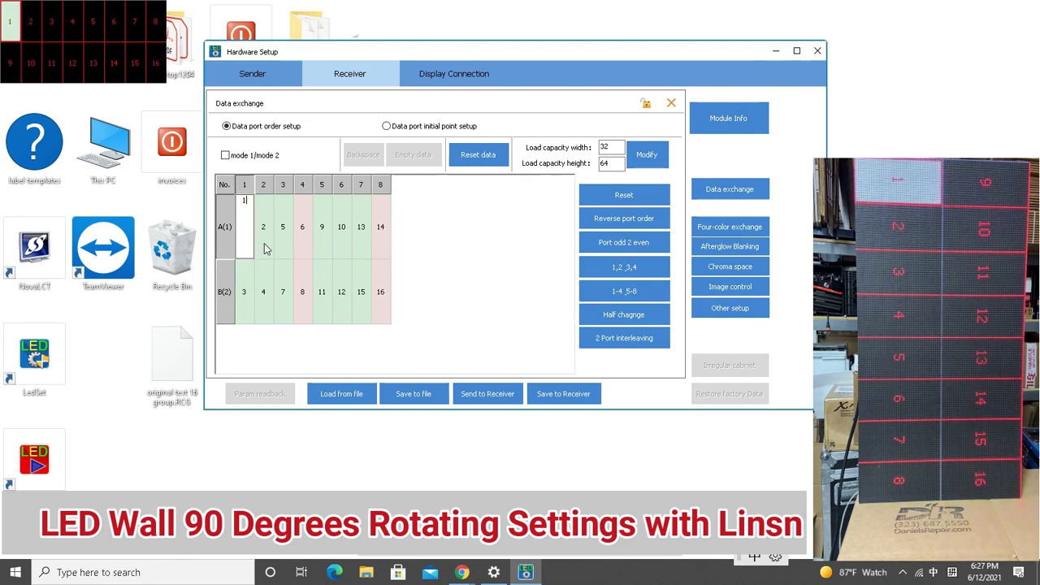
Check which module each port entry lights, then close the port order editor.
click(265, 247)
click(321, 250)
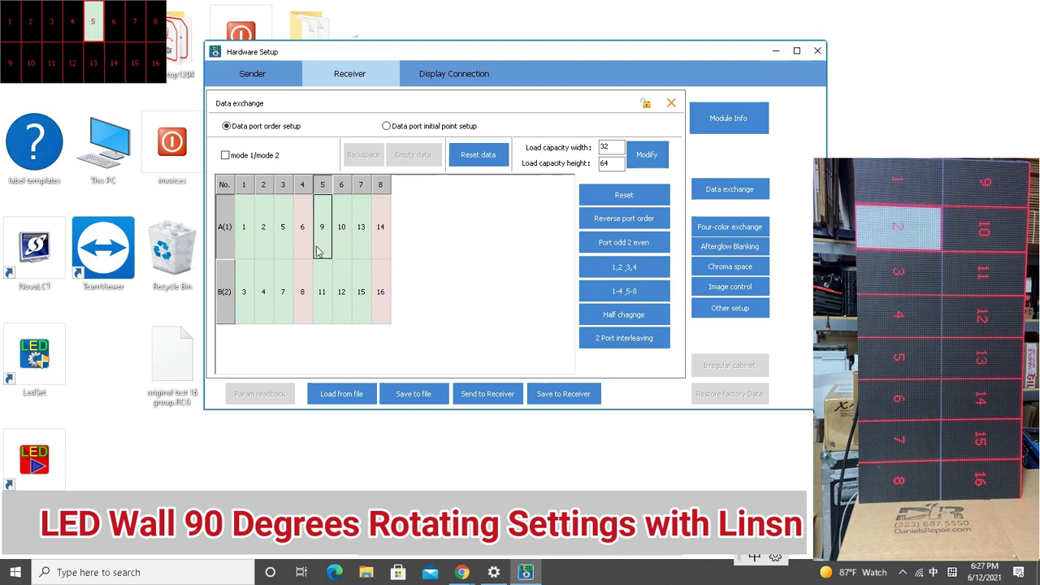
double_click(322, 250)
click(342, 249)
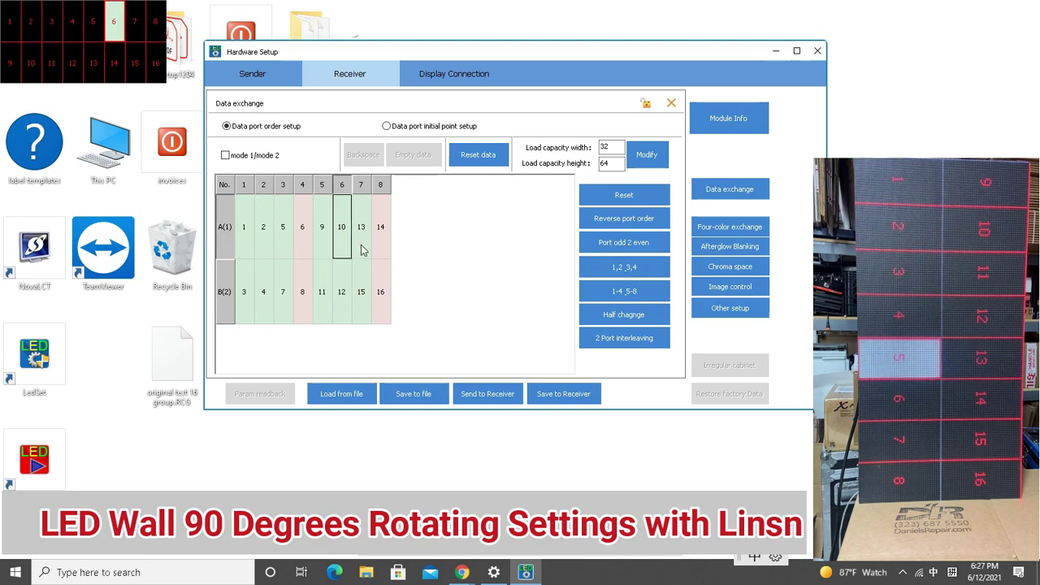
click(361, 245)
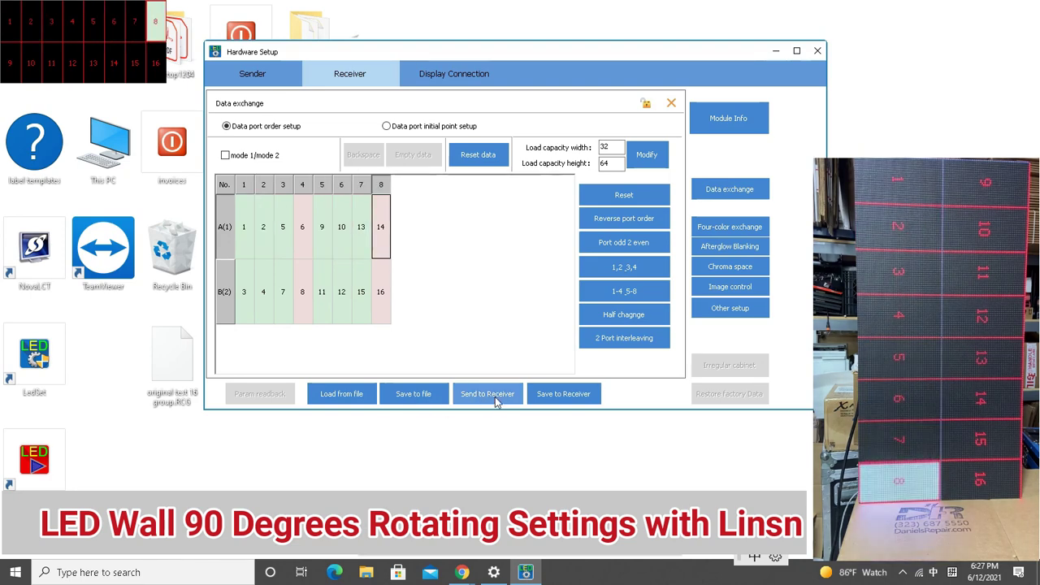
click(671, 104)
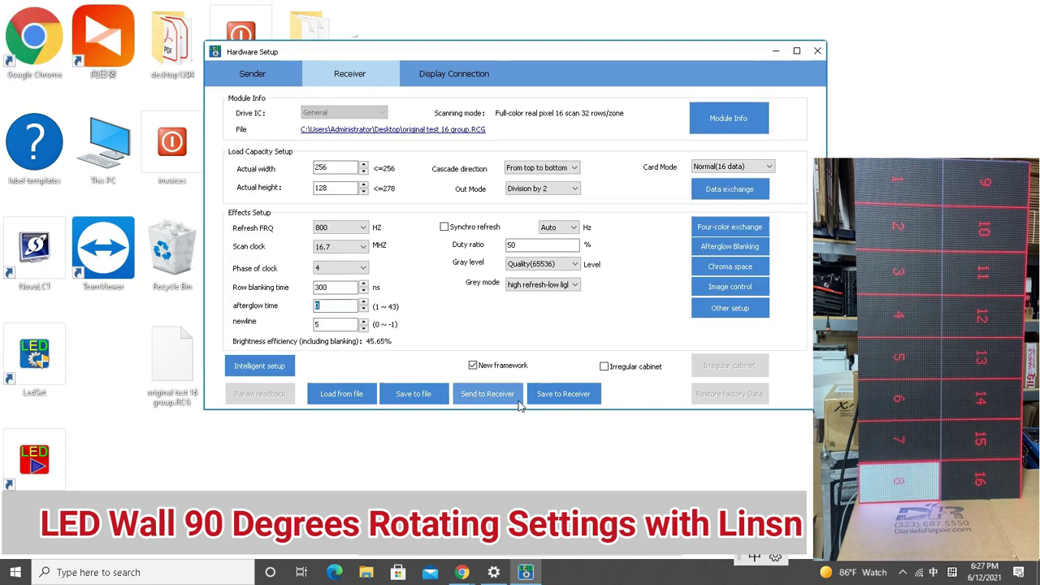
Send the remapped port order to all cards, confirm the screen works, and reposition Hardware Setup.
click(488, 393)
click(715, 224)
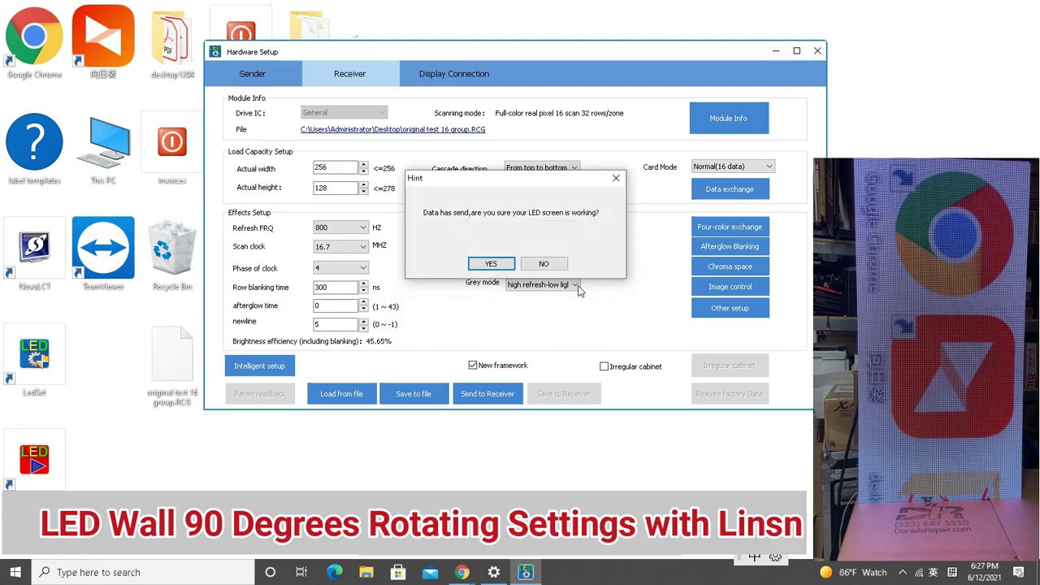
click(492, 262)
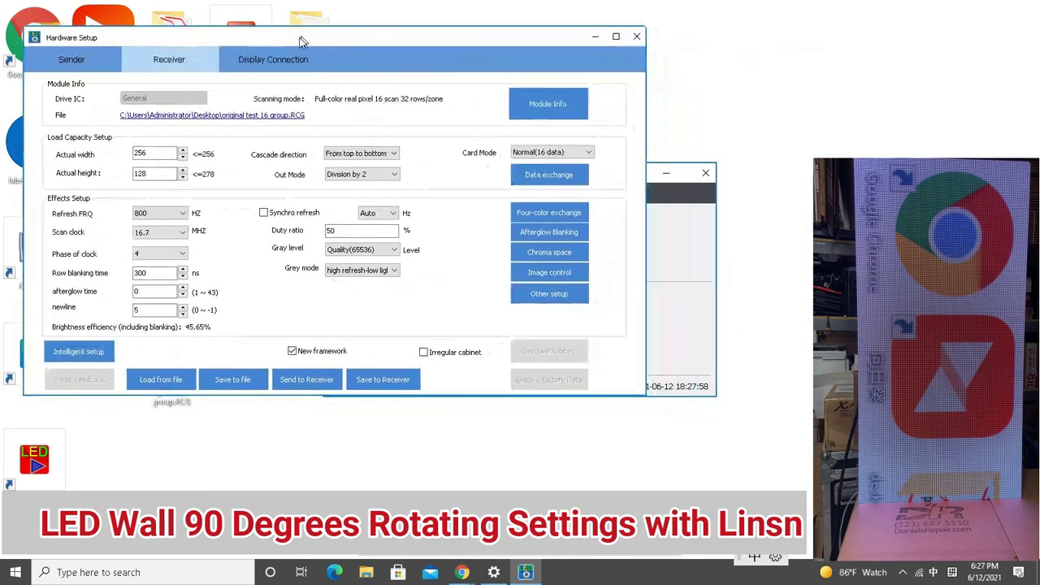
mouse_move(301, 40)
mouse_down()
mouse_move(297, 19)
mouse_move(569, 69)
mouse_up()
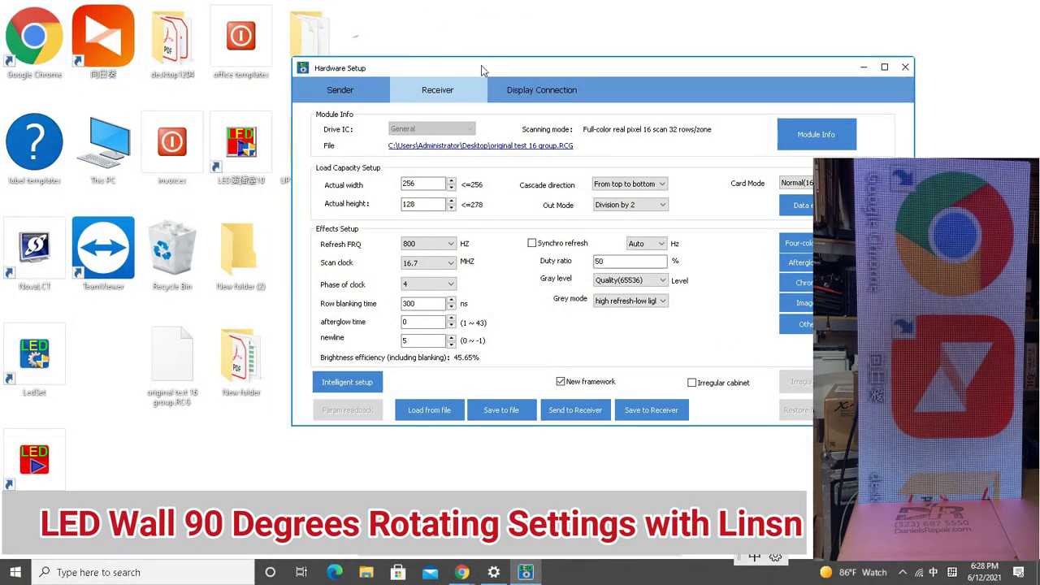
drag(481, 70, 380, 82)
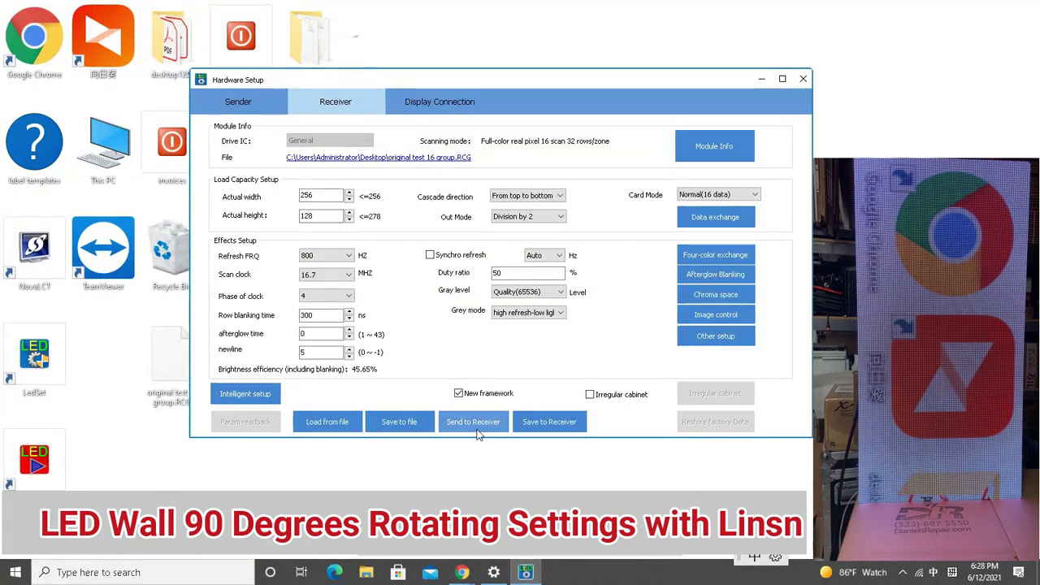
click(403, 422)
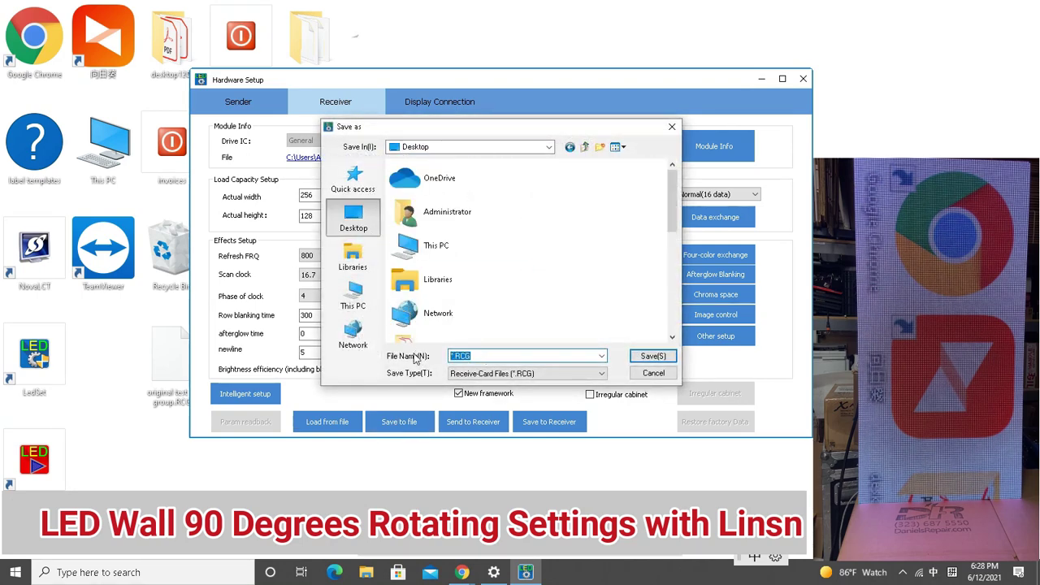
Save the receiving-card settings as '90 DEGREES ROTATING.RCG'.
text(90 DEGREEE)
text( ROAT)
text(ING)
key(BackSpace)
text(OT)
text(ATING)
click(633, 354)
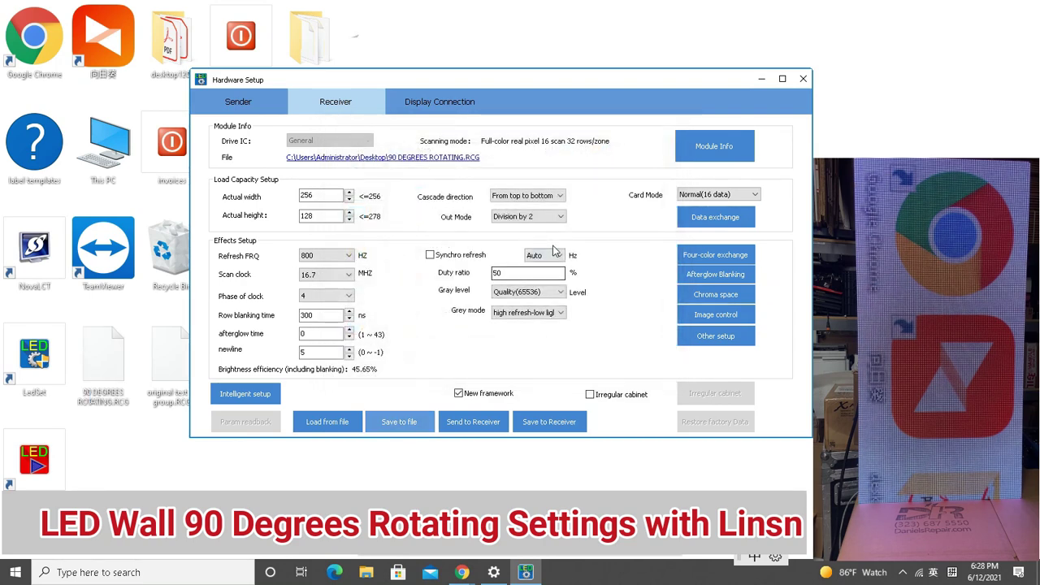
Set cascade direction to From bottom to top and send it to all receiving cards.
click(561, 195)
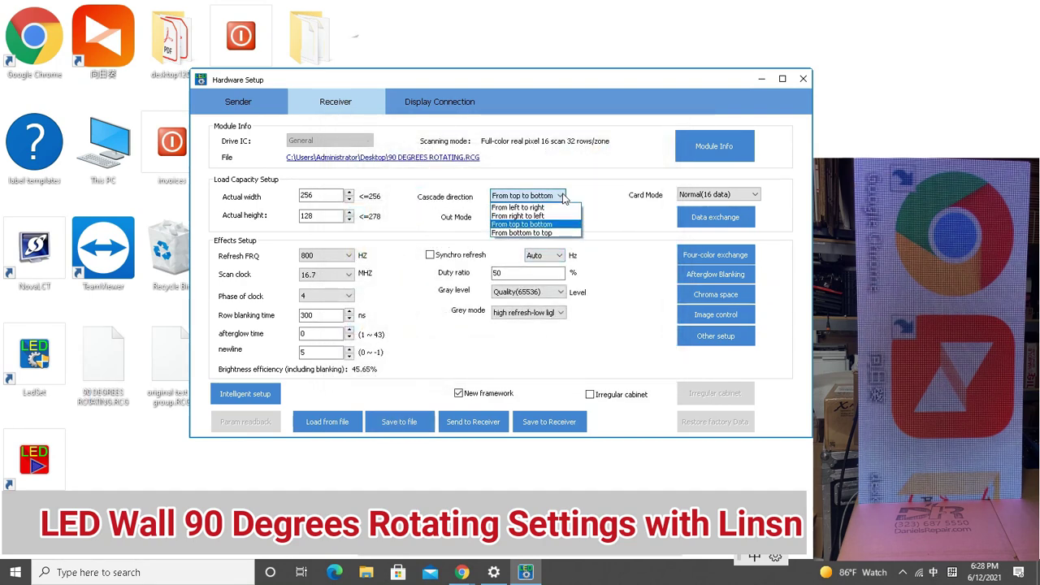
click(546, 233)
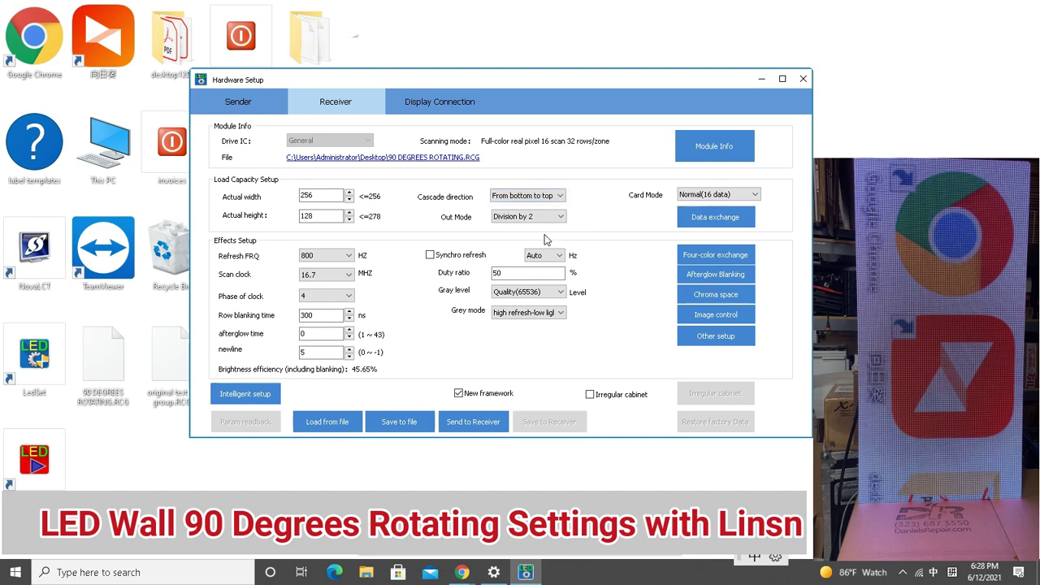
click(476, 422)
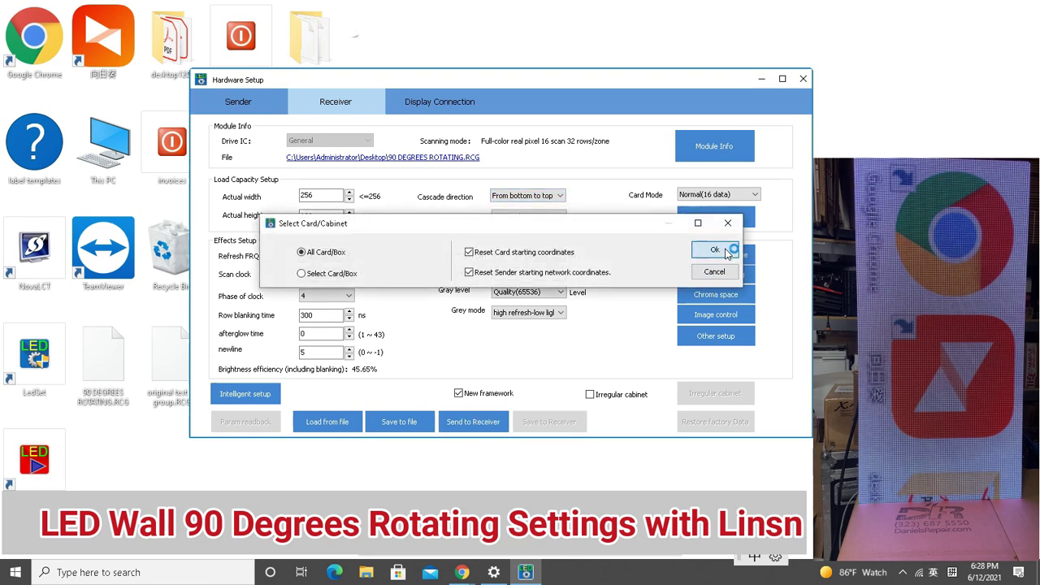
click(720, 249)
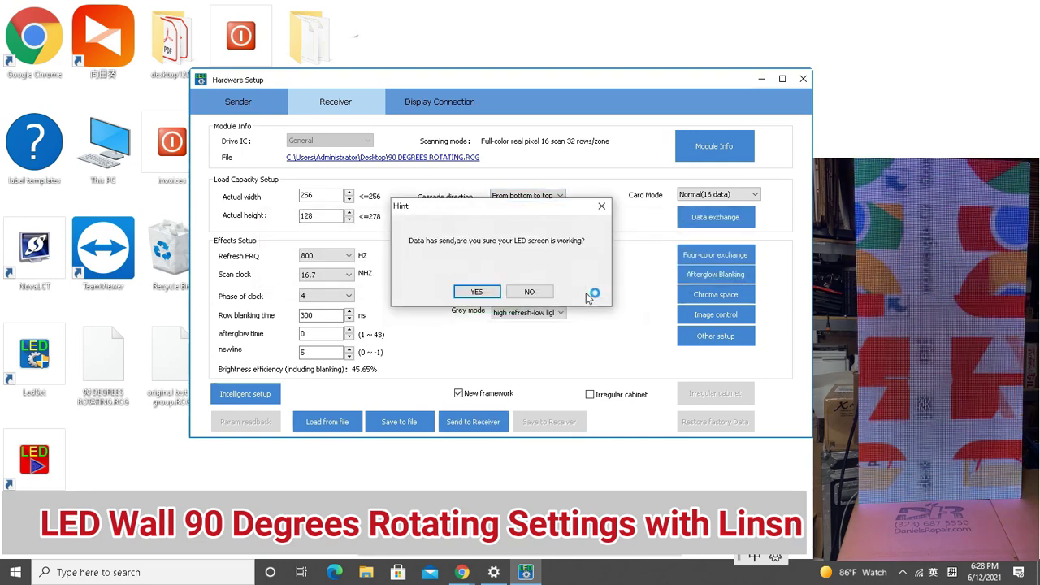
click(471, 291)
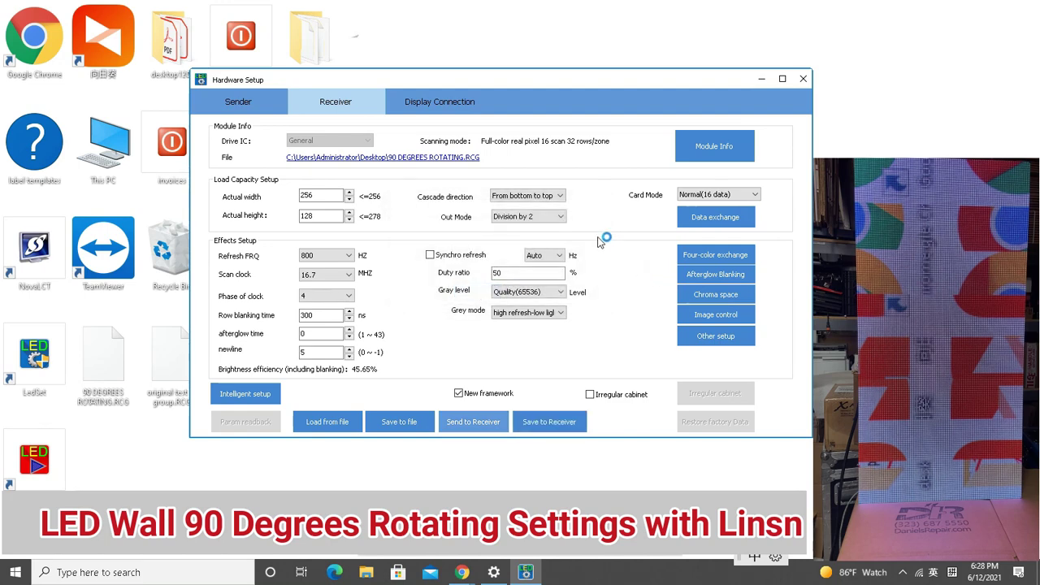
click(697, 218)
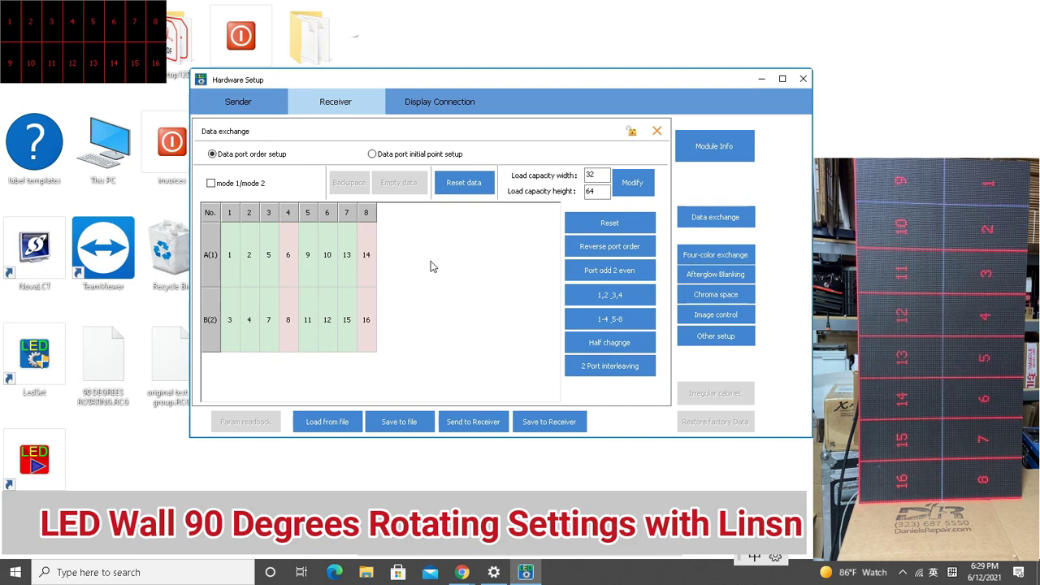
Begin reassigning the port order at row A column 1, lighting module 1 on the wall.
click(228, 277)
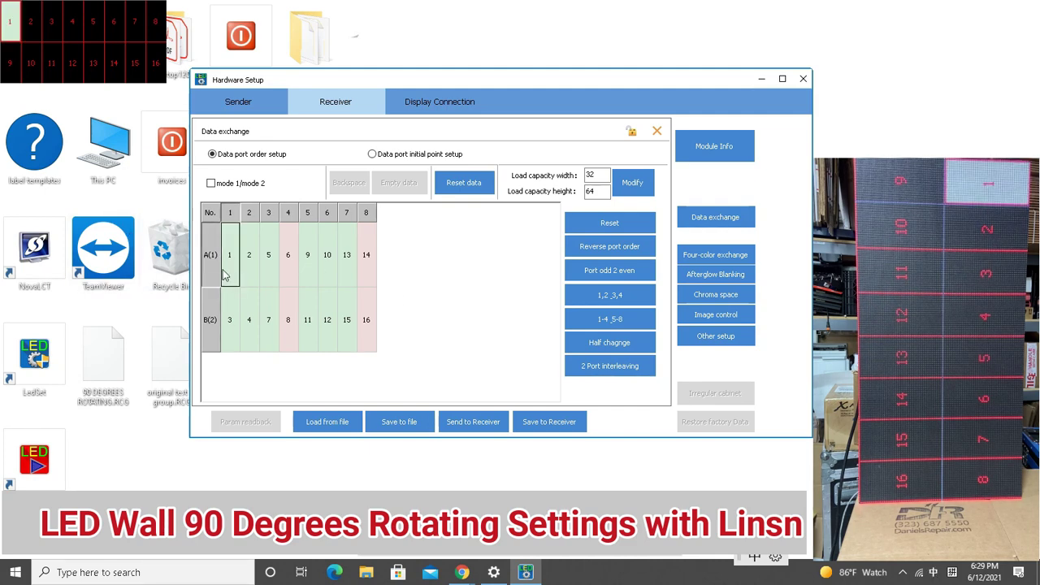
Fill row A as 16,15,12,11,8,7,4,3, redoing columns 5–7.
click(247, 274)
text(15)
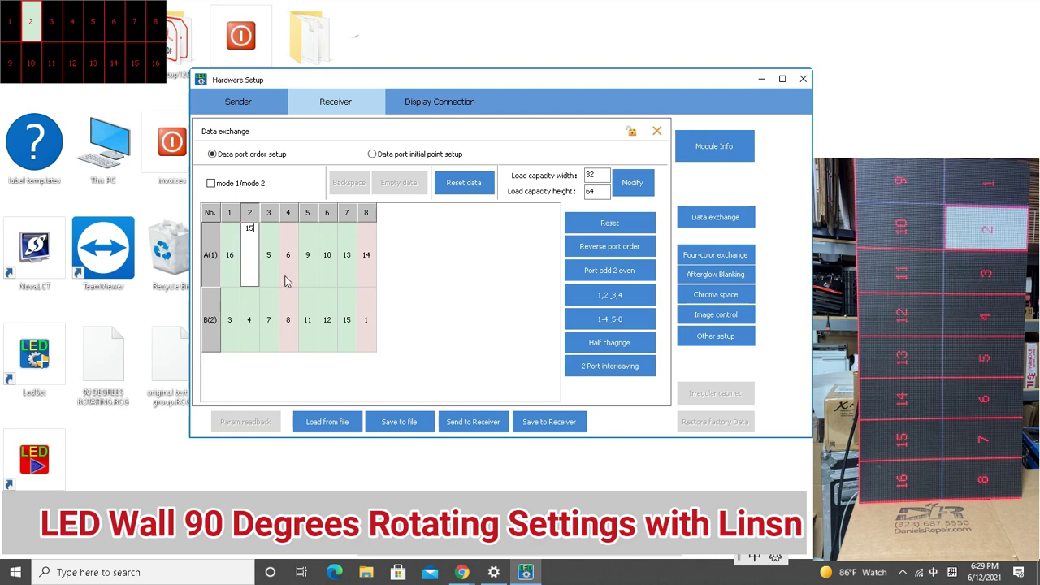
click(275, 280)
text(12)
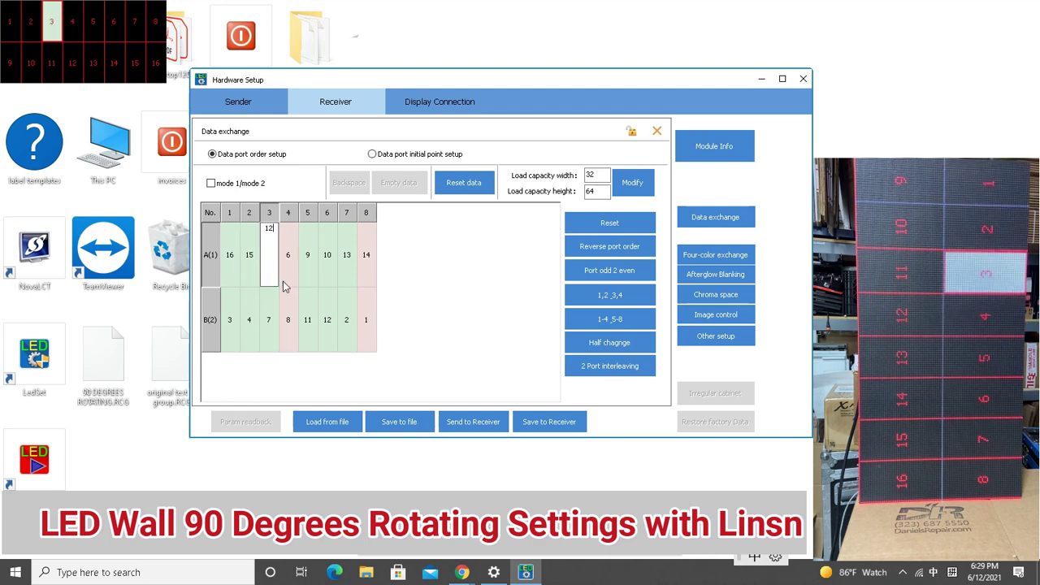
click(291, 281)
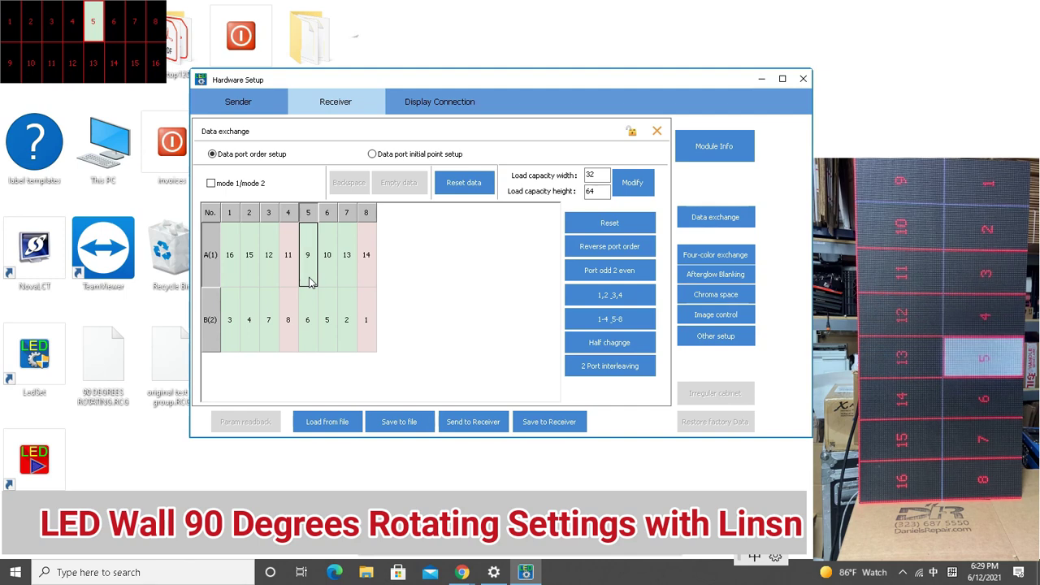
click(321, 280)
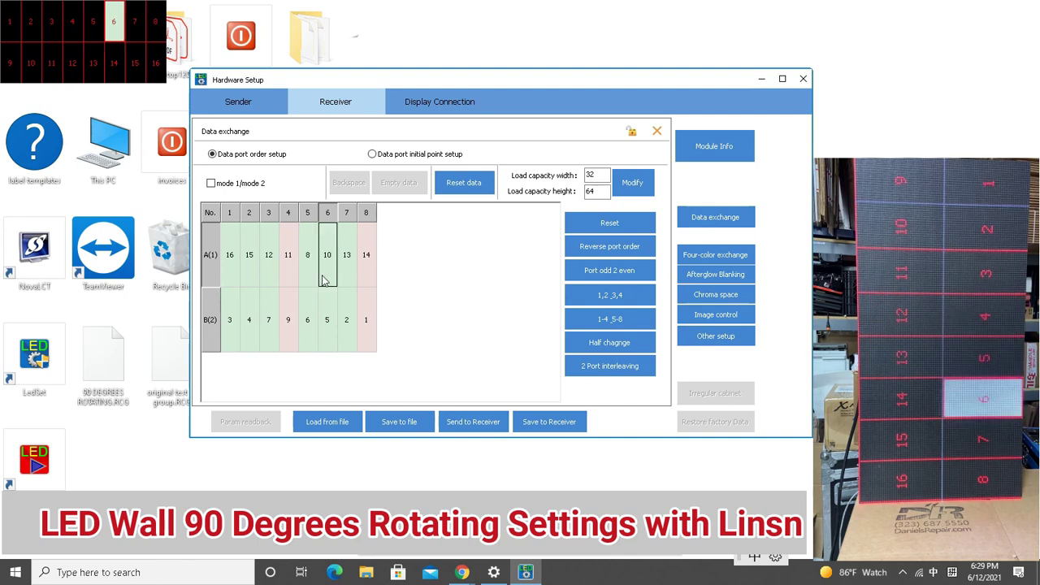
click(347, 281)
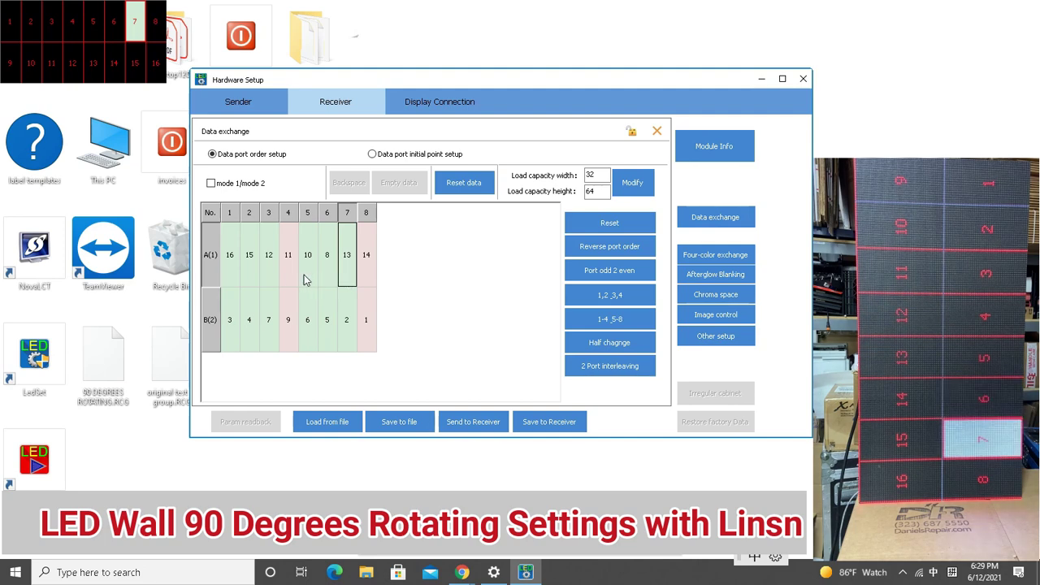
click(308, 280)
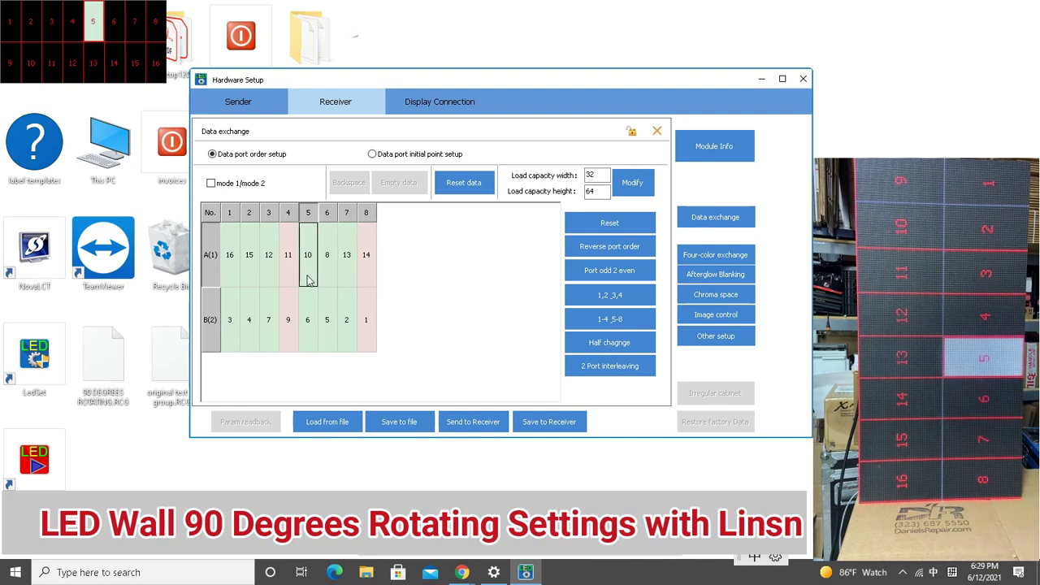
click(329, 275)
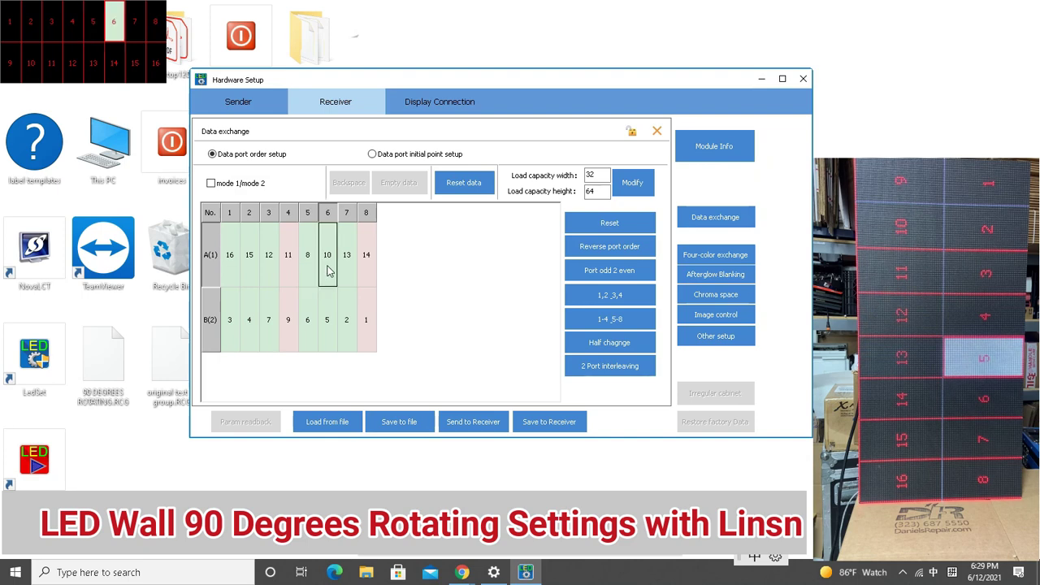
click(348, 277)
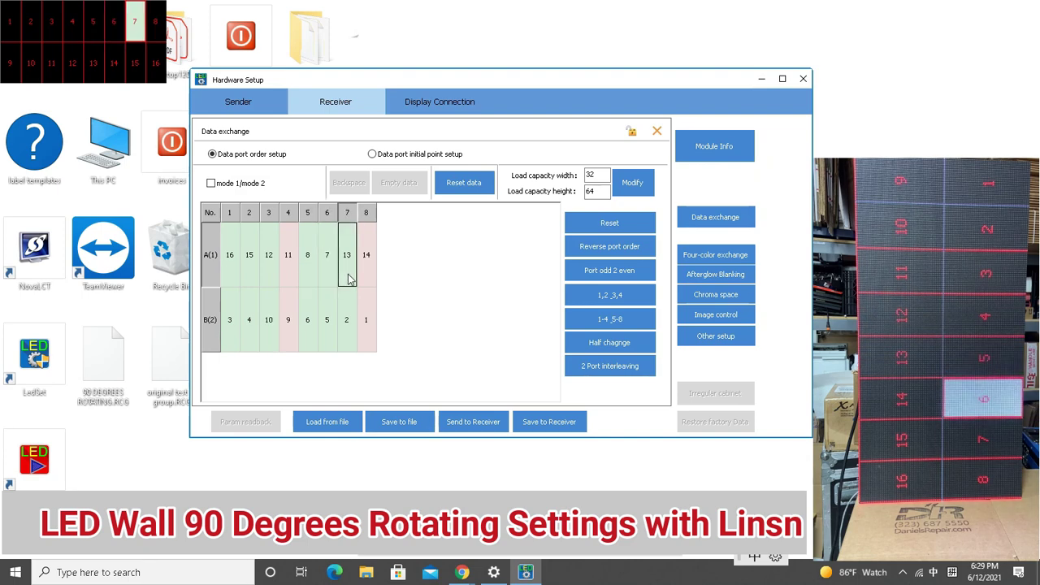
click(348, 279)
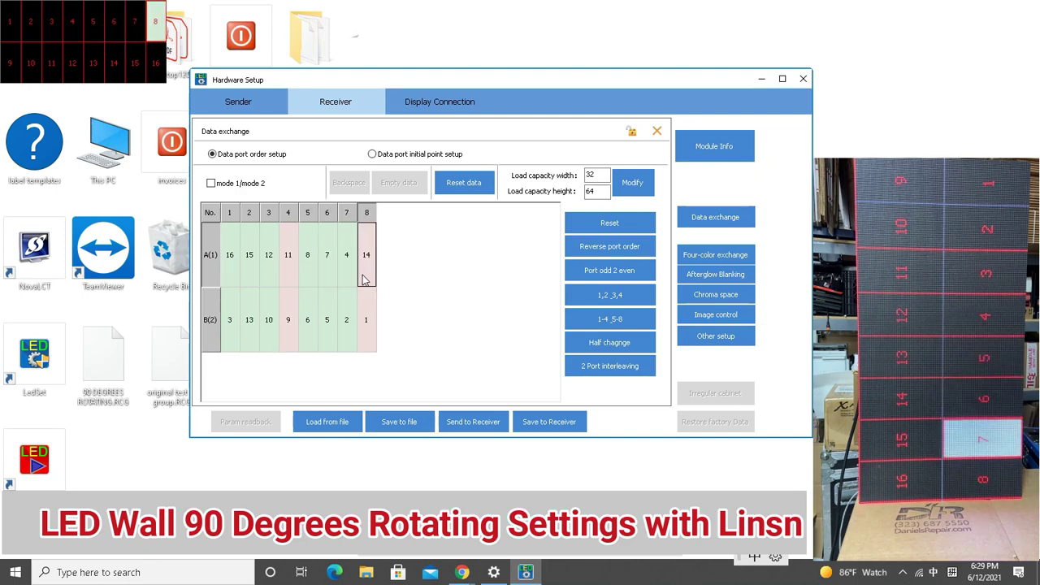
Fill row B as 14,13,10,9,6,5,2,1 and close the port order grid.
click(237, 340)
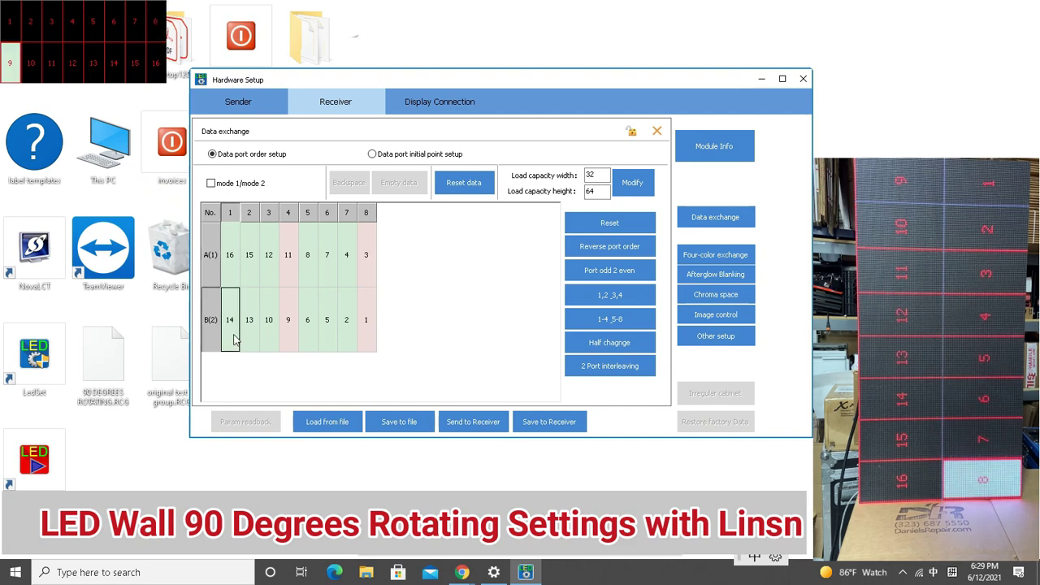
click(249, 341)
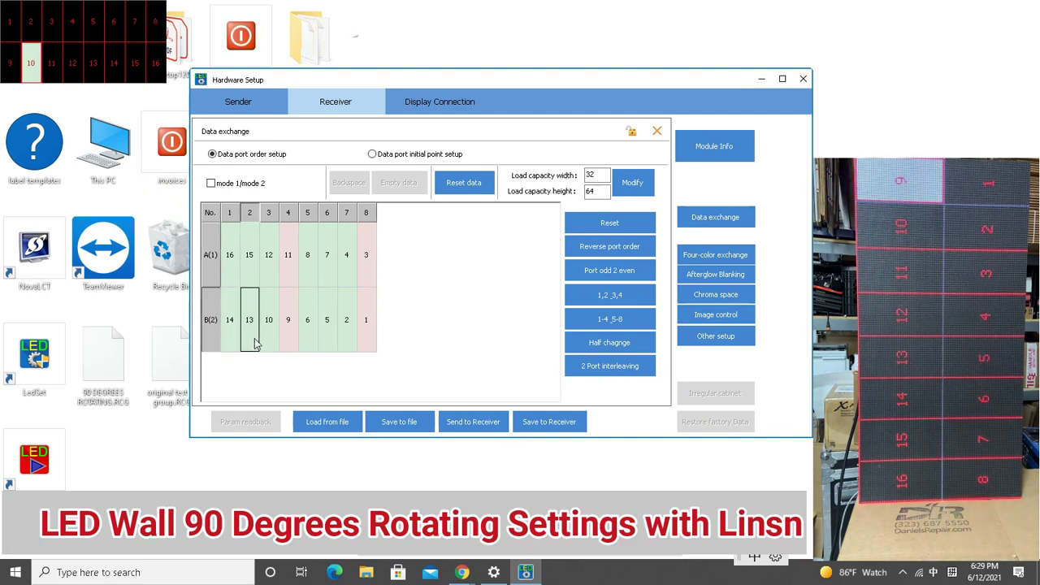
click(271, 341)
click(287, 341)
click(308, 341)
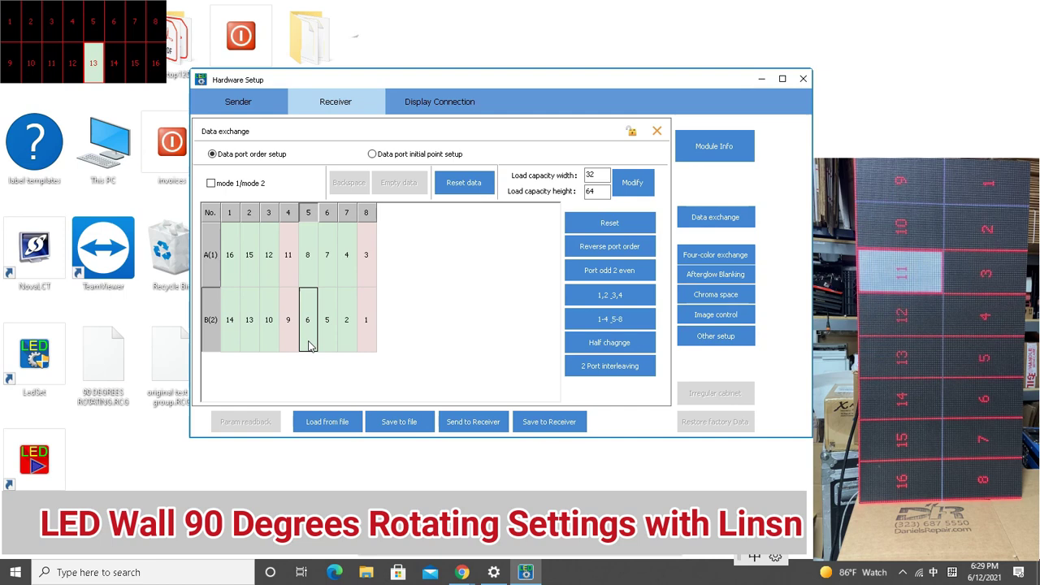
click(346, 342)
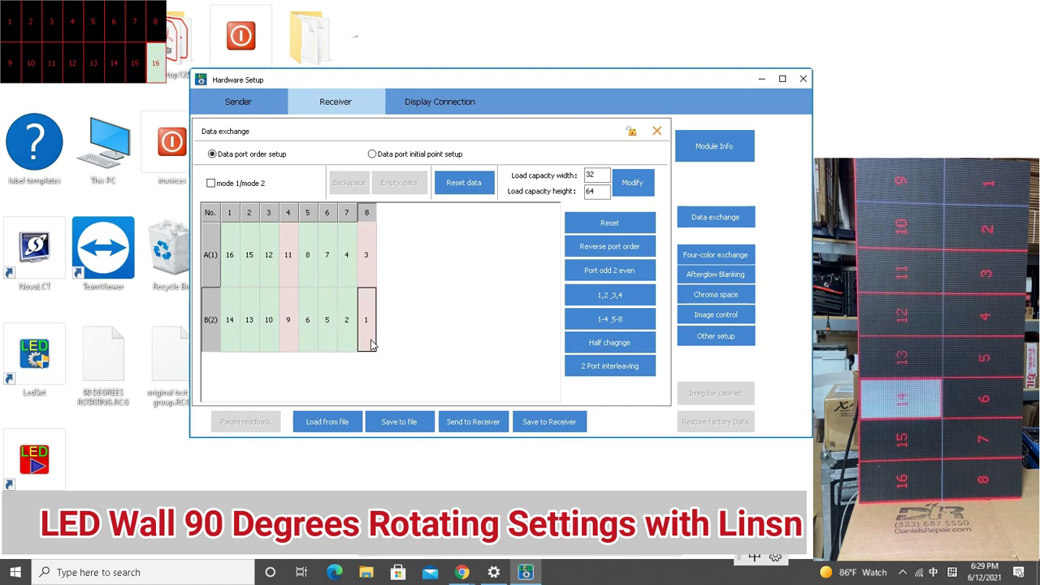
click(658, 132)
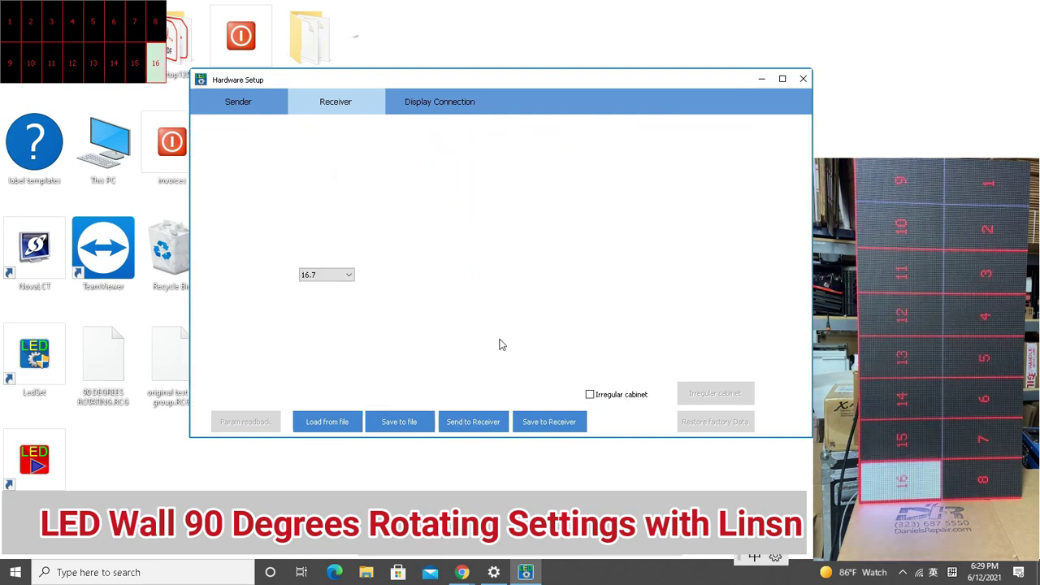
Send the reordered port layout to all receiving cards and confirm the screen works.
click(480, 418)
click(716, 248)
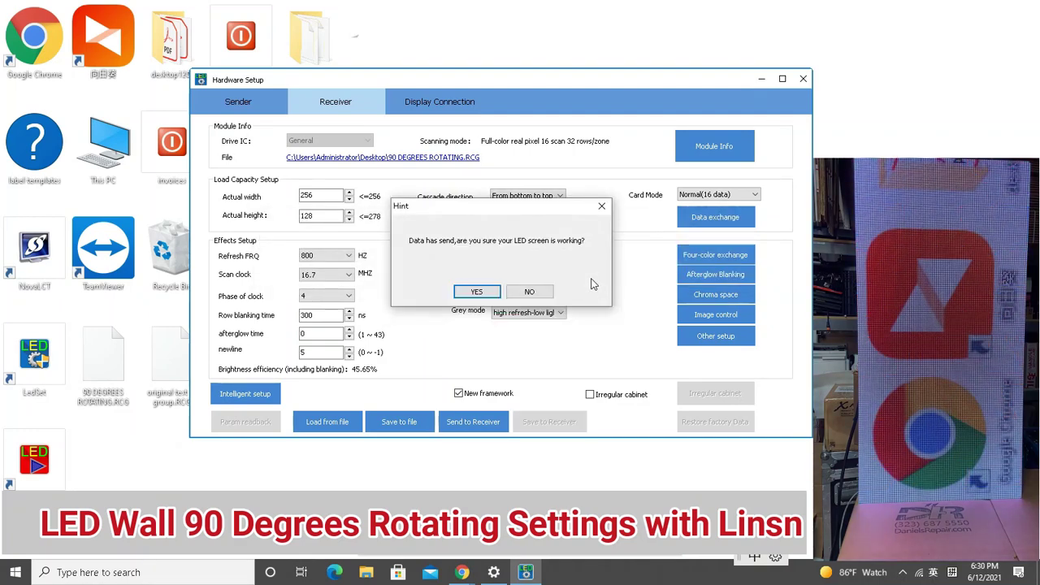
click(478, 294)
Rearrange the settings window and move the This PC desktop icon to the top row.
mouse_move(458, 85)
mouse_down()
mouse_move(275, 36)
mouse_move(294, 14)
mouse_up()
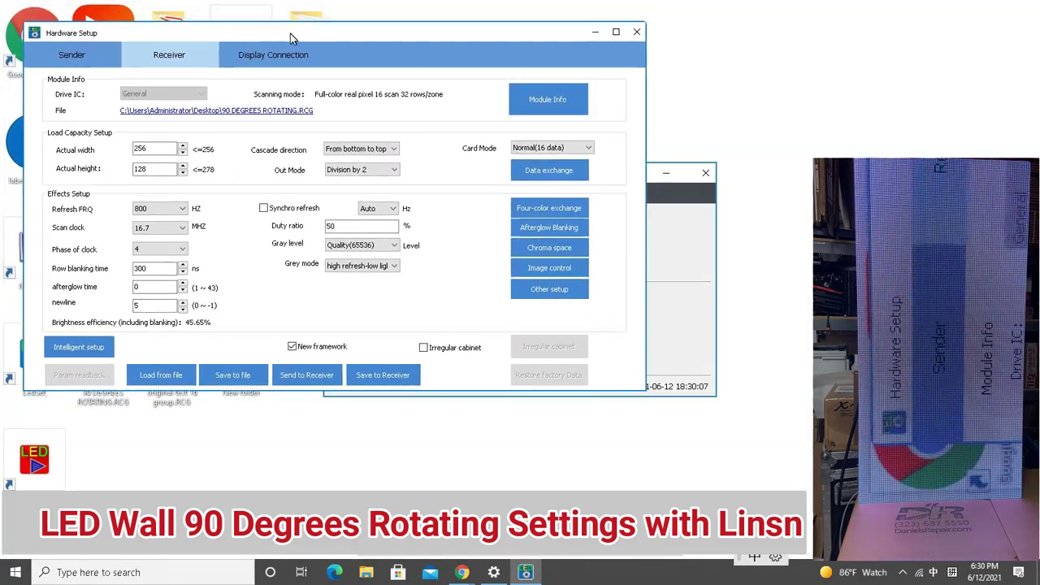
mouse_move(293, 14)
mouse_down()
mouse_move(506, 132)
mouse_move(550, 169)
mouse_up()
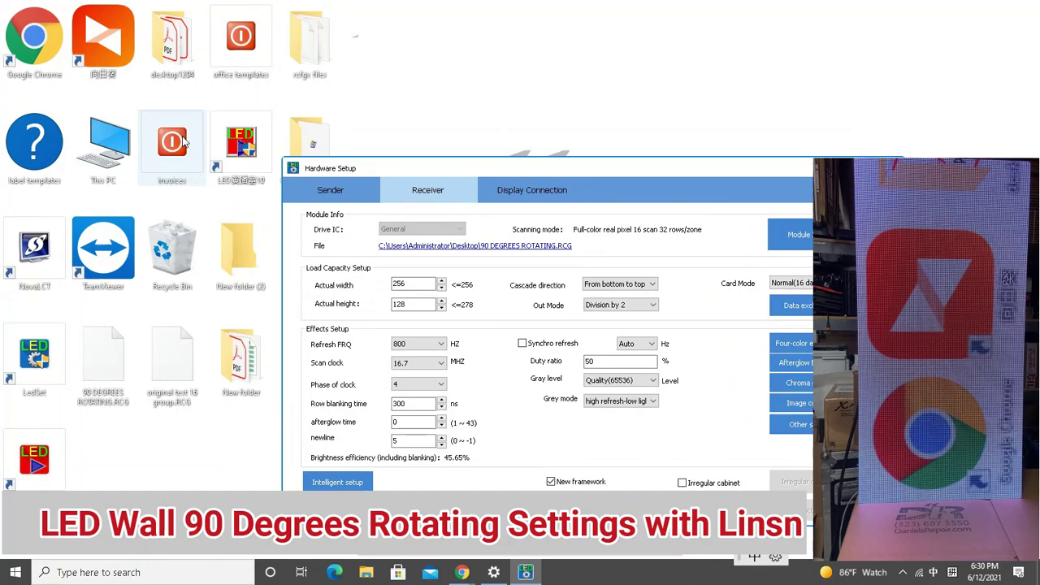
drag(114, 49, 459, 53)
drag(134, 156, 134, 51)
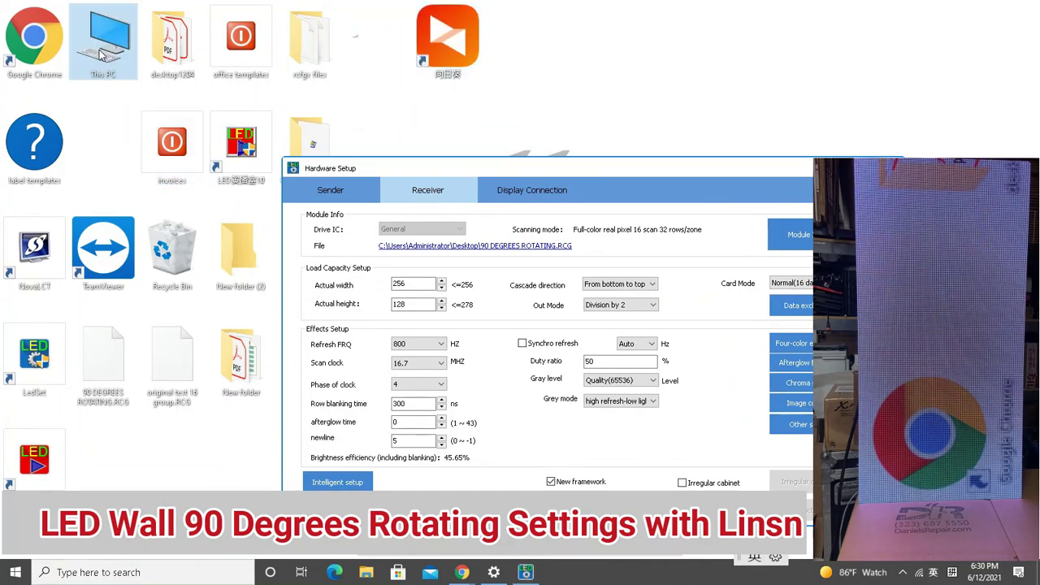
mouse_move(484, 156)
mouse_down()
mouse_move(208, 64)
mouse_move(434, 80)
mouse_up()
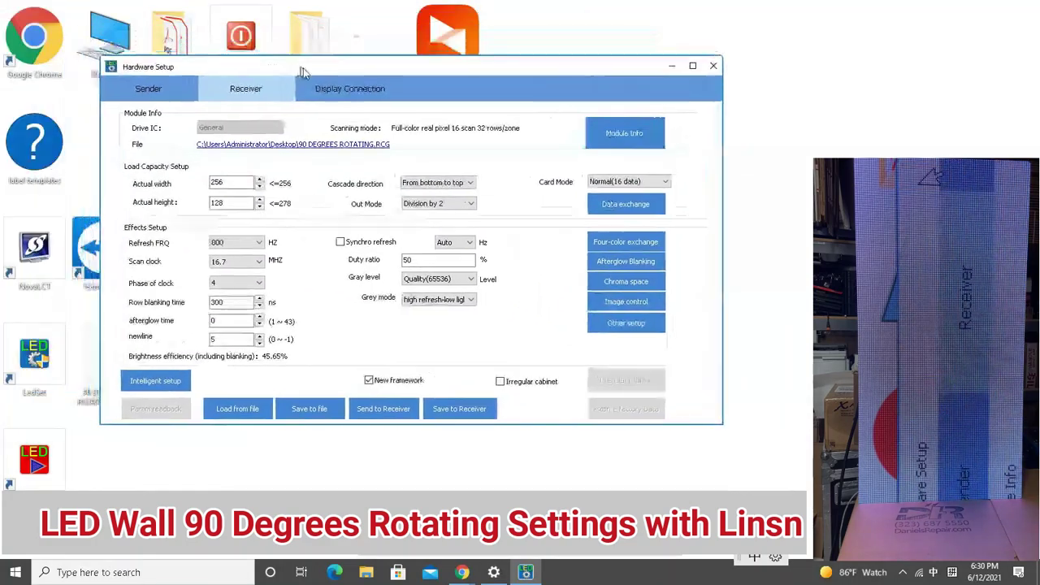
Resend the settings to all receiving cards and confirm the screen works.
click(524, 420)
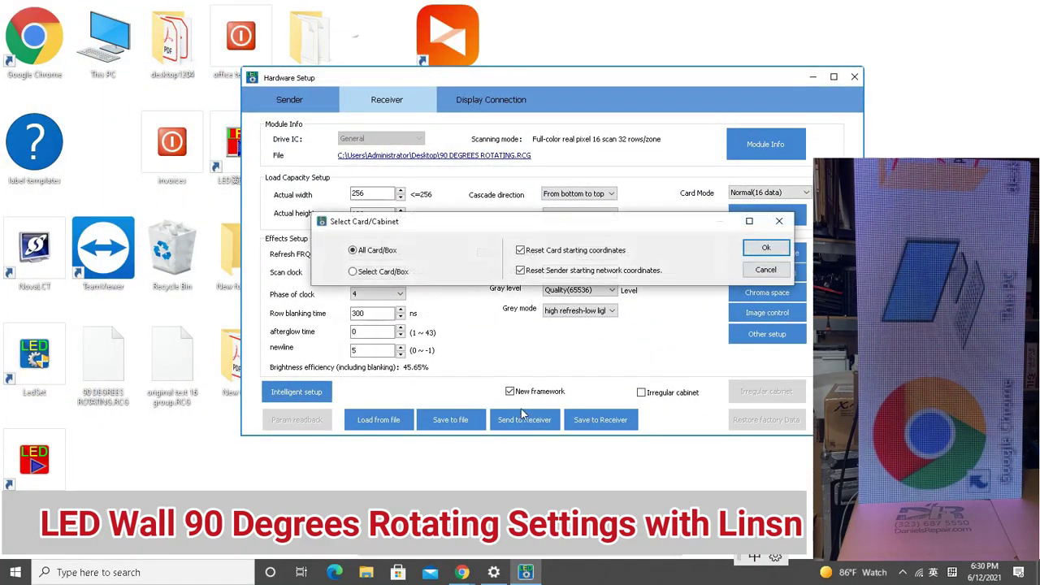
click(764, 250)
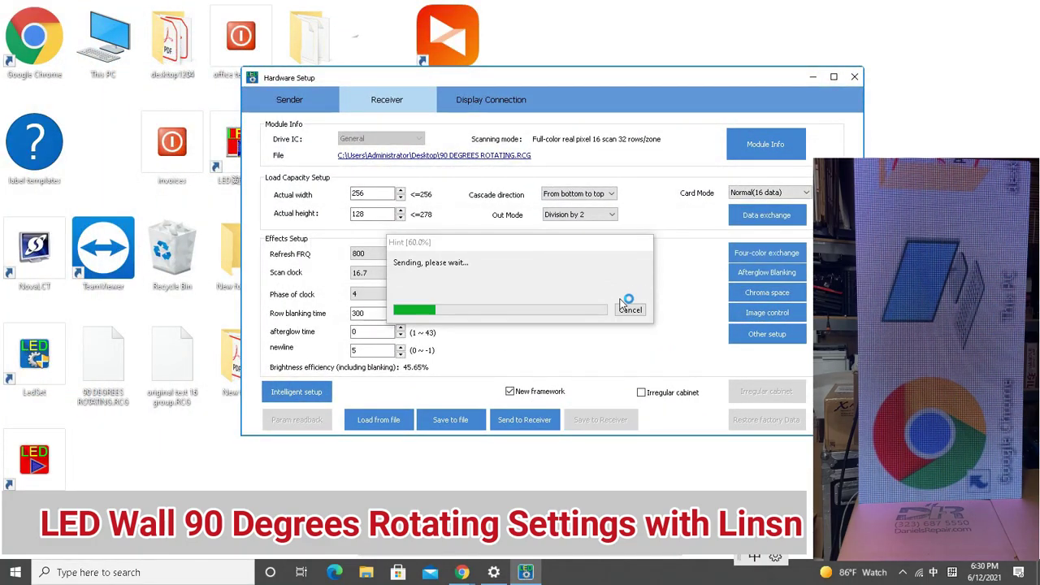
click(528, 289)
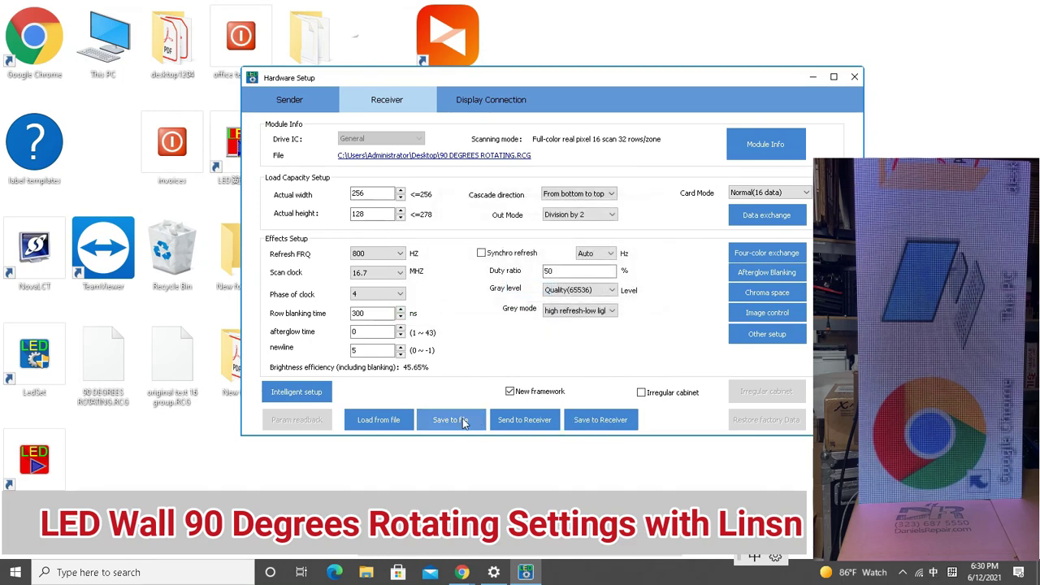
click(451, 420)
Choose Desktop, enter '270 DEGREE ROTATING' (fixing a typo) and save the RCG file.
click(404, 216)
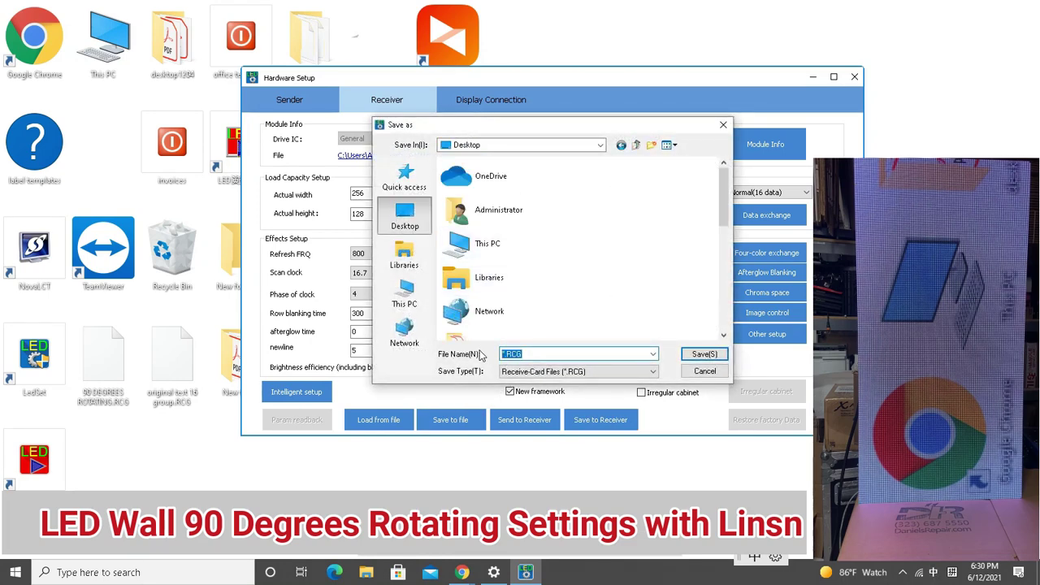
text(270)
text( DEGREE)
text( RO)
key(BackSpace)
key(BackSpace)
text(TING)
click(702, 355)
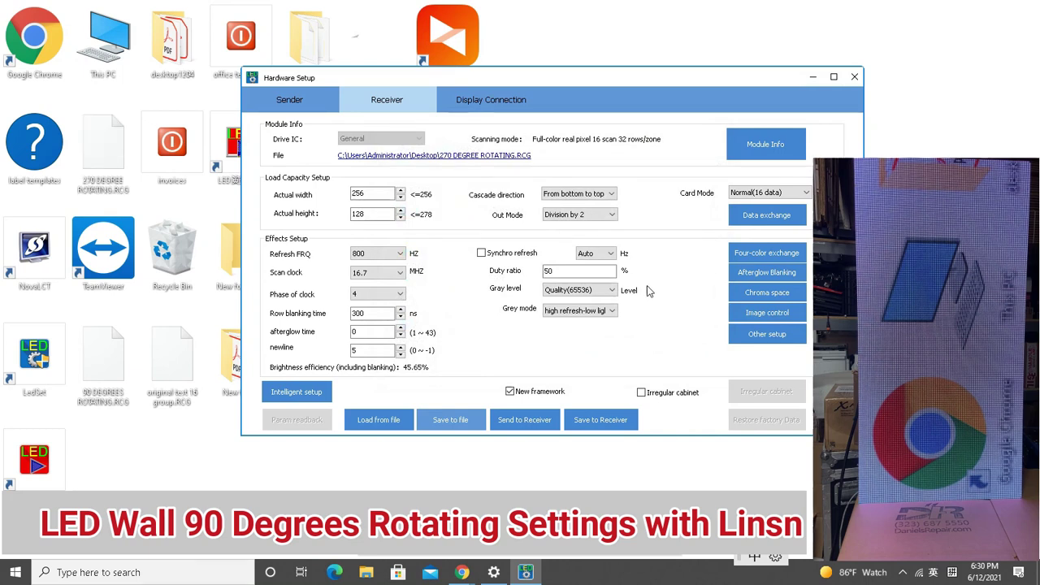